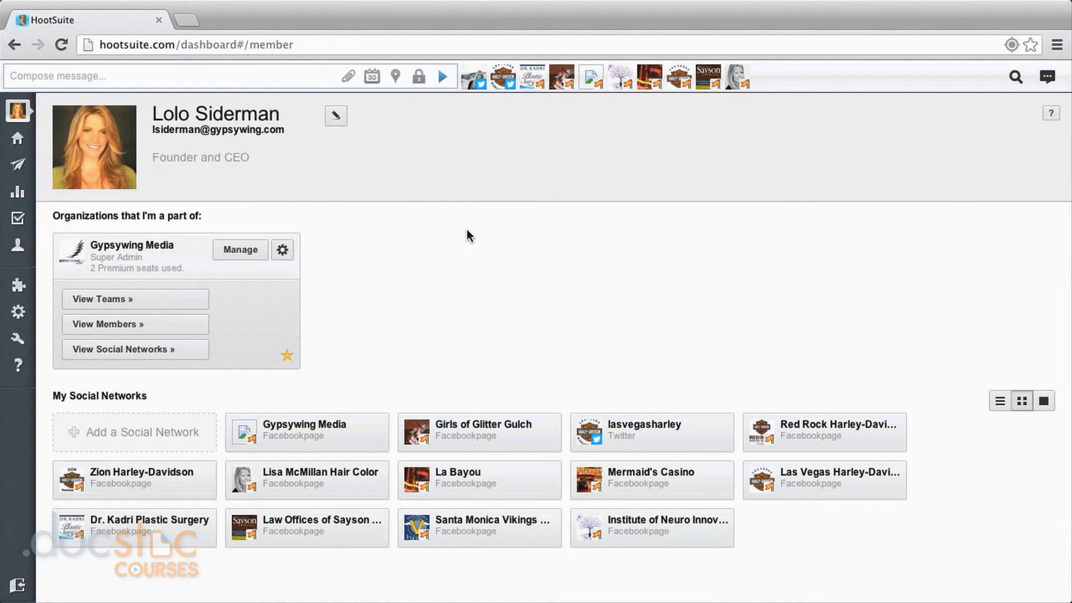
Go to Analytics and load the Ow.ly Summary Stats report from Quick Analytics.
mouse_move(17, 195)
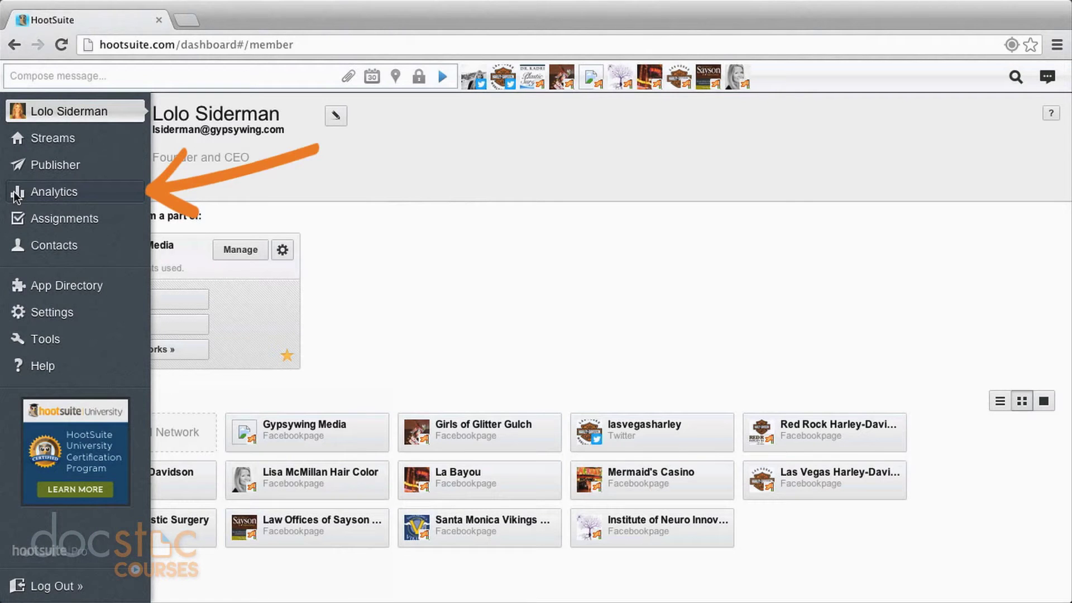
click(16, 194)
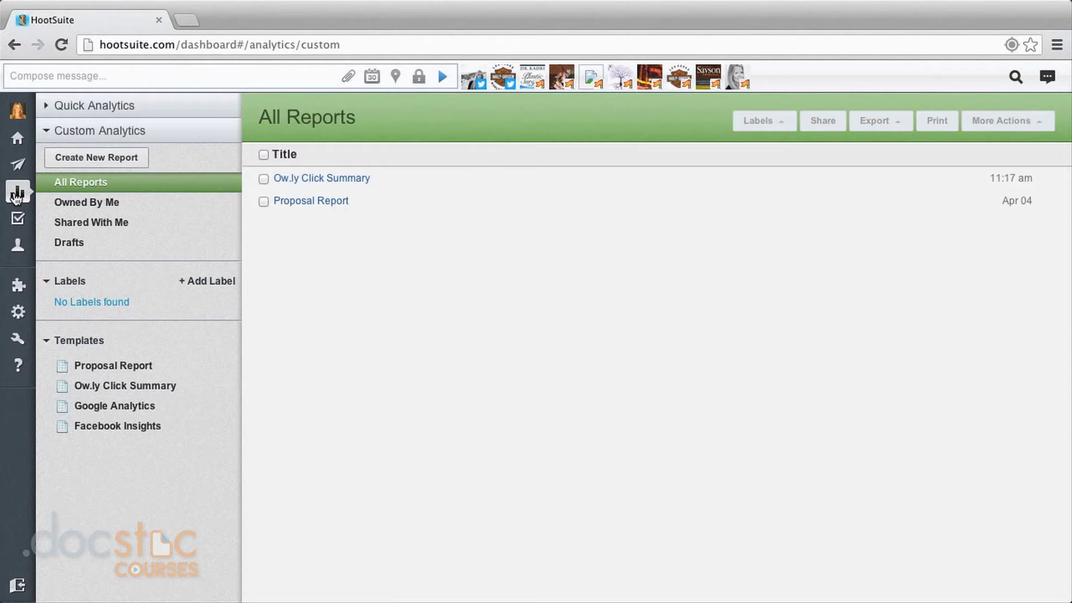
click(50, 106)
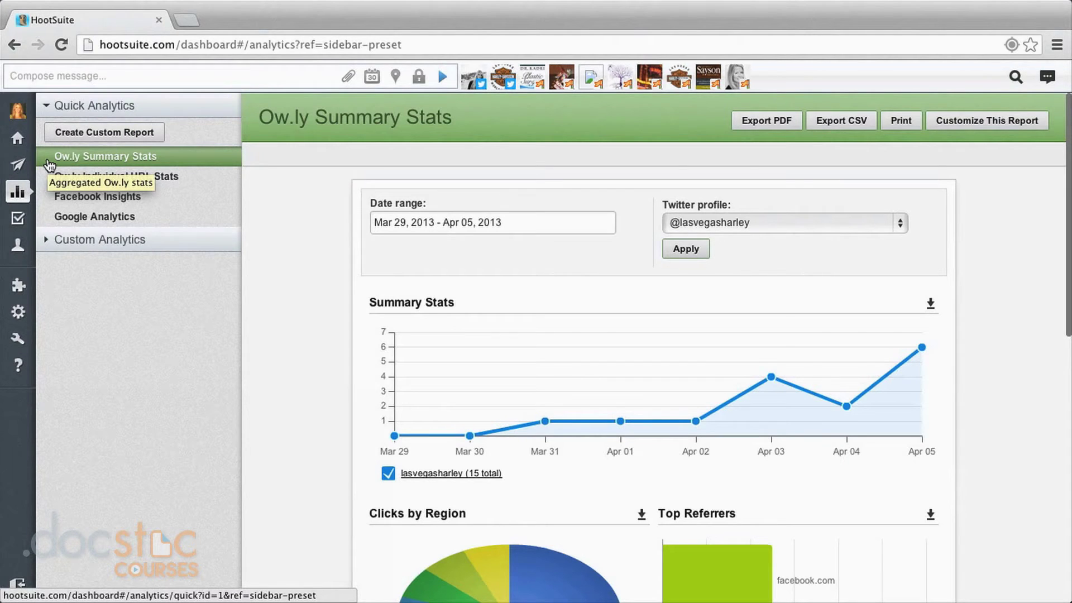
click(102, 76)
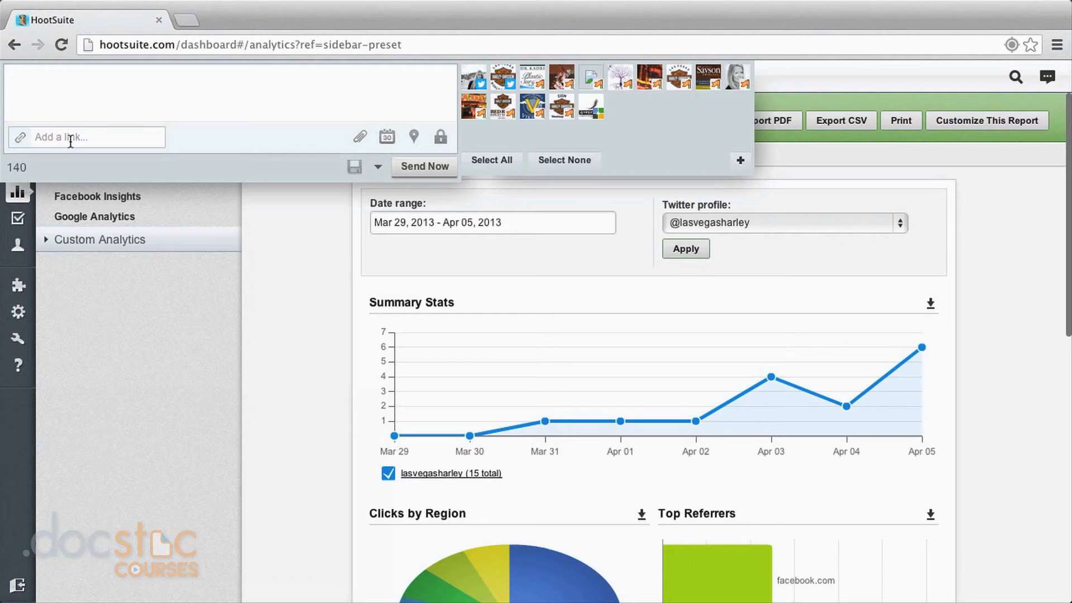
click(105, 364)
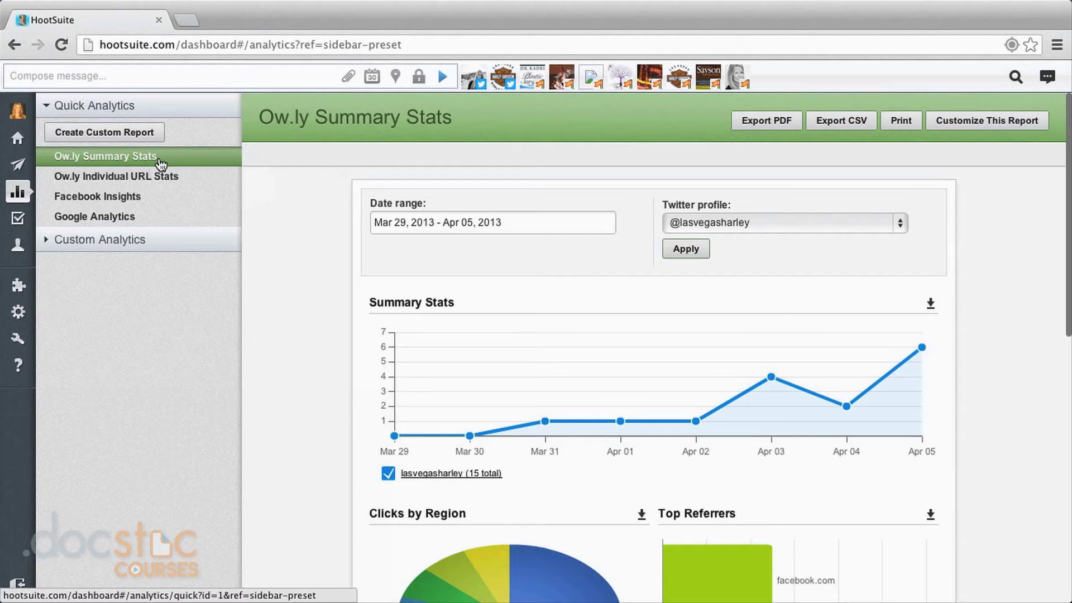
click(406, 222)
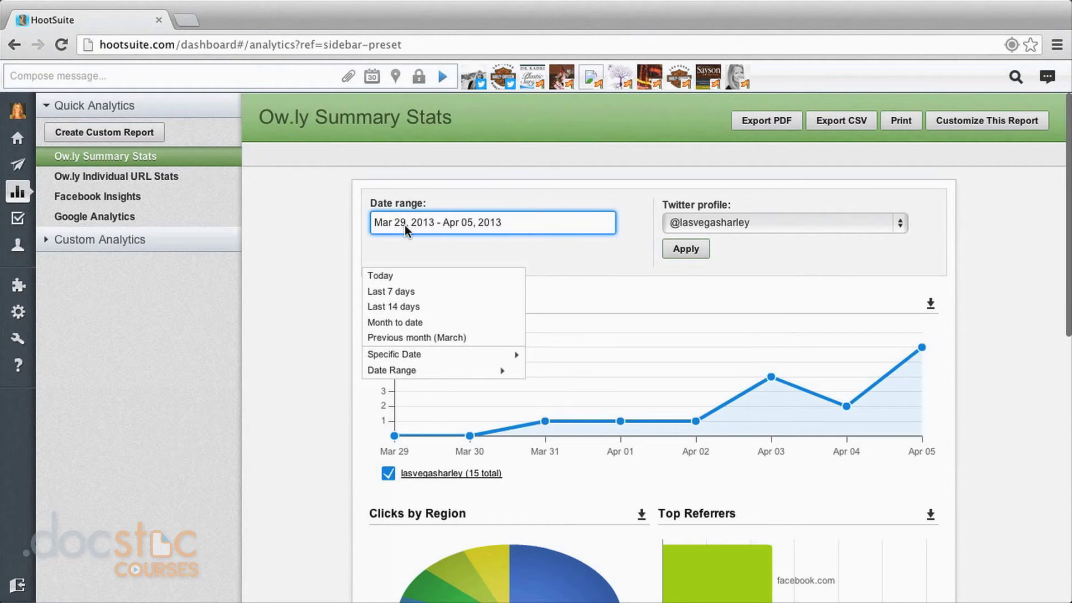
Set the Ow.ly report's date range to Last 7 days (Mar 29 – Apr 5, 2013).
click(403, 291)
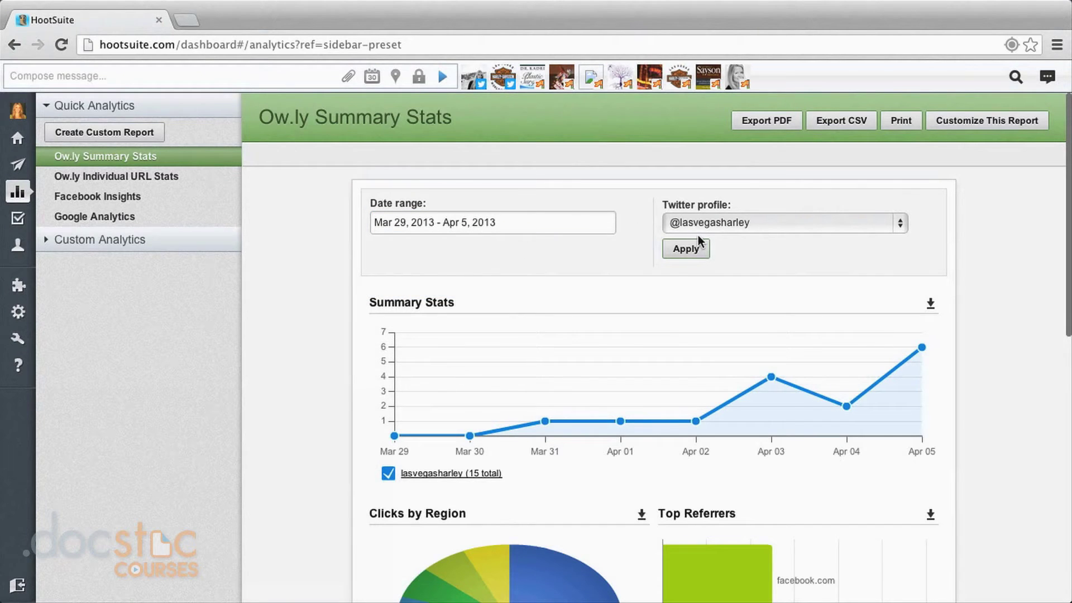
click(683, 253)
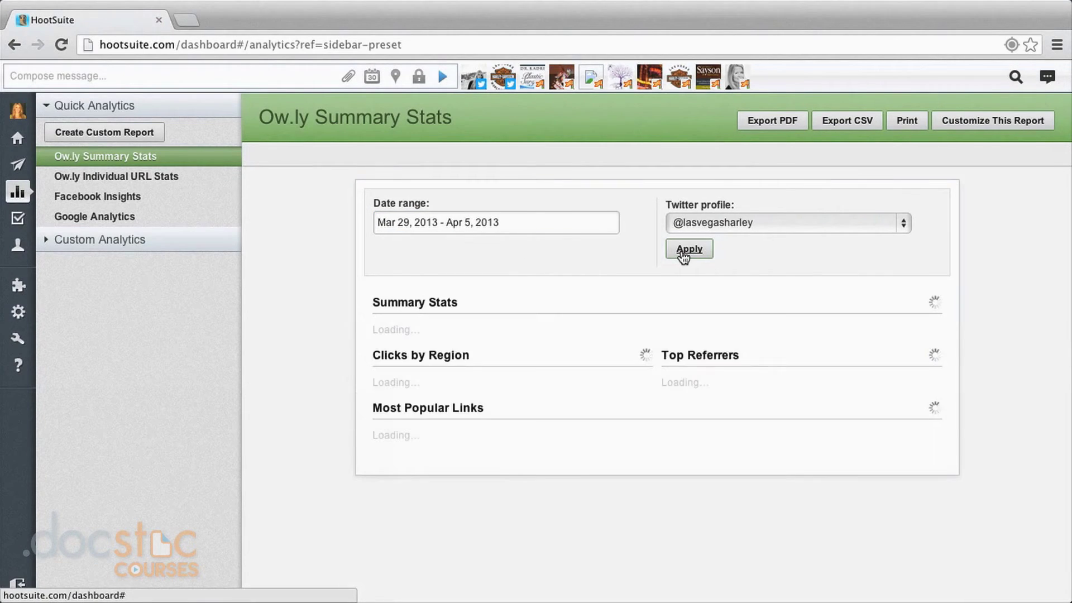
scroll(979, 371, down, 3)
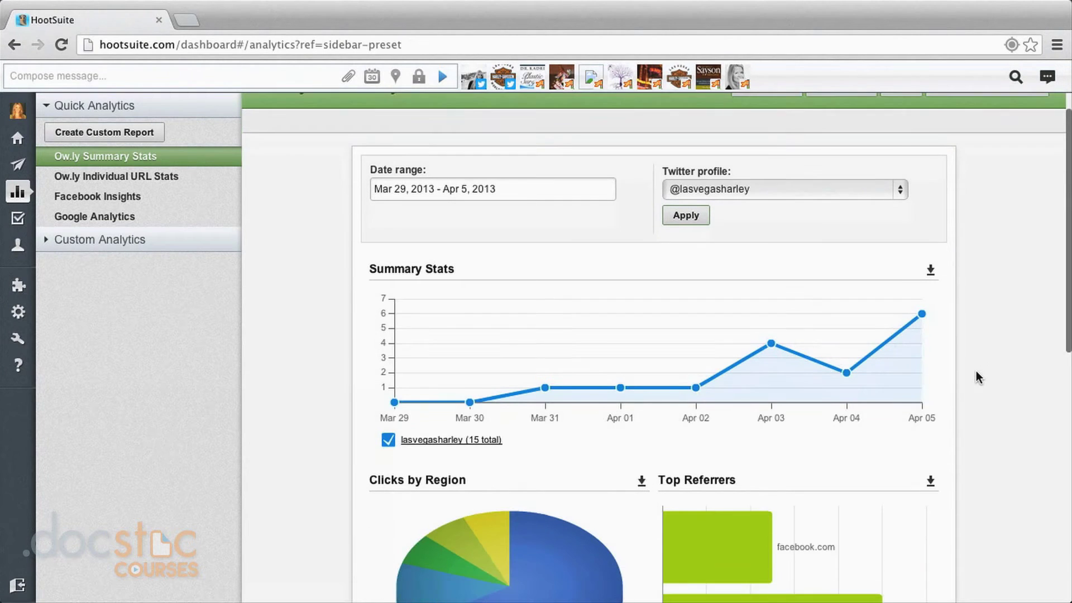
scroll(978, 377, down, 2)
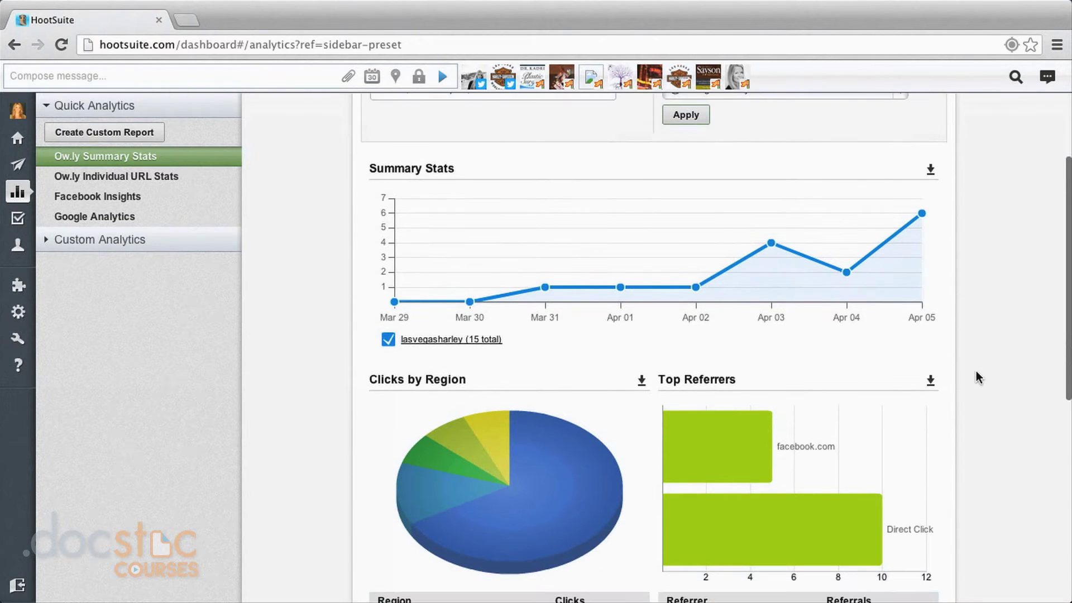
scroll(978, 377, down, 1)
Scroll through the charts down to the four Most Popular Links, led by a 6-click post.
mouse_move(846, 249)
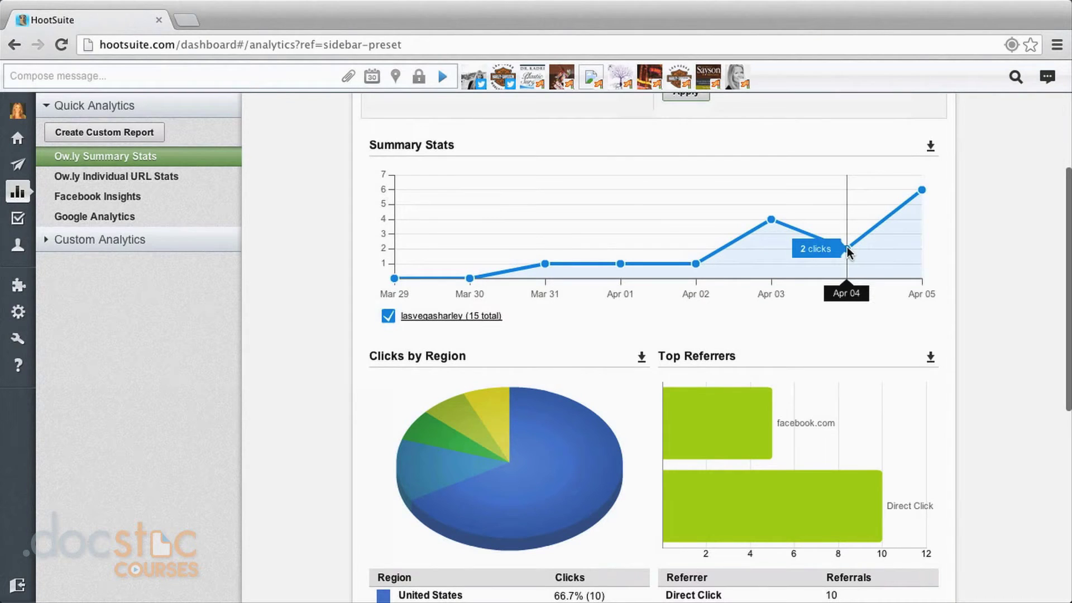
mouse_move(771, 220)
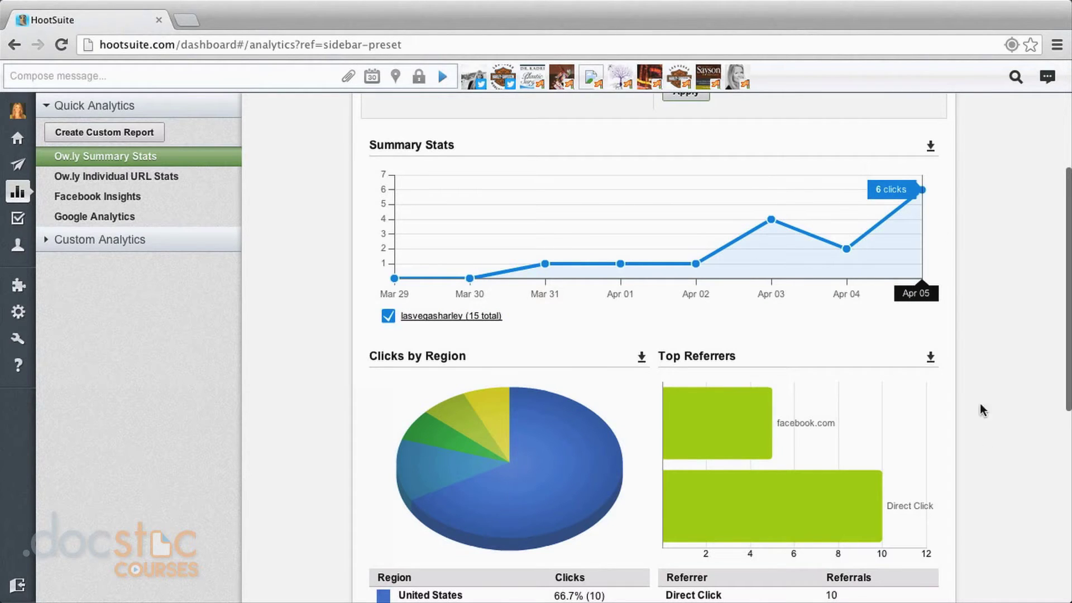
scroll(983, 462, down, 3)
scroll(983, 467, down, 1)
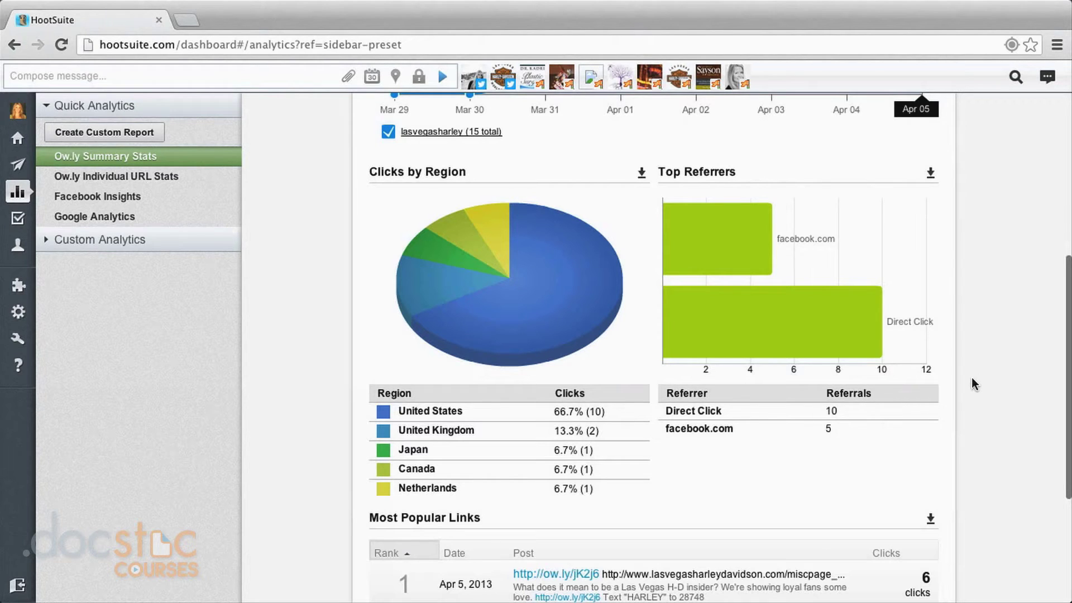
mouse_move(748, 248)
mouse_move(720, 330)
scroll(975, 428, down, 3)
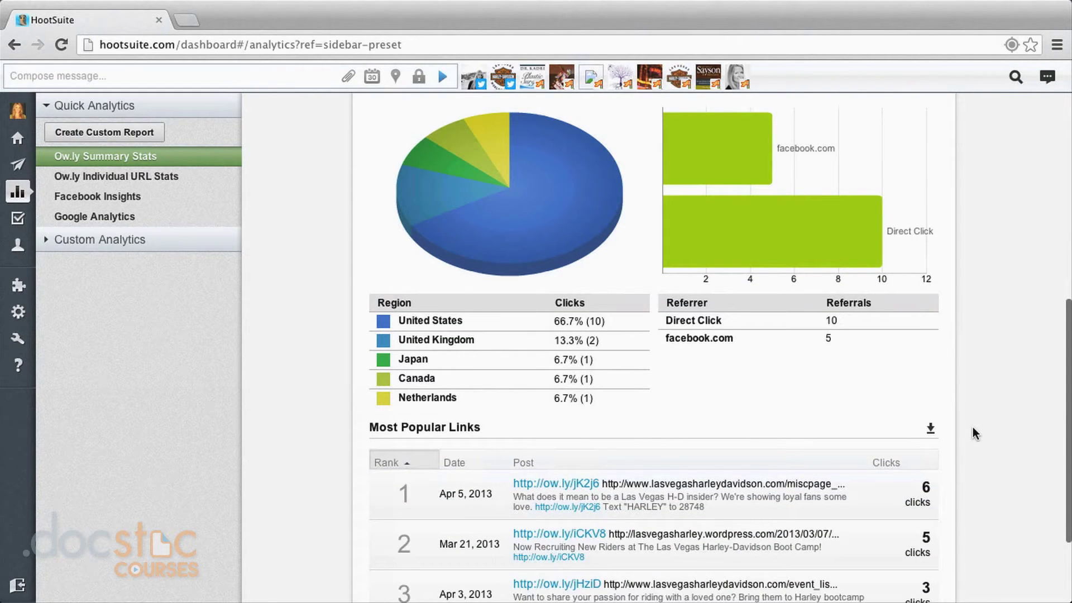
scroll(986, 435, down, 2)
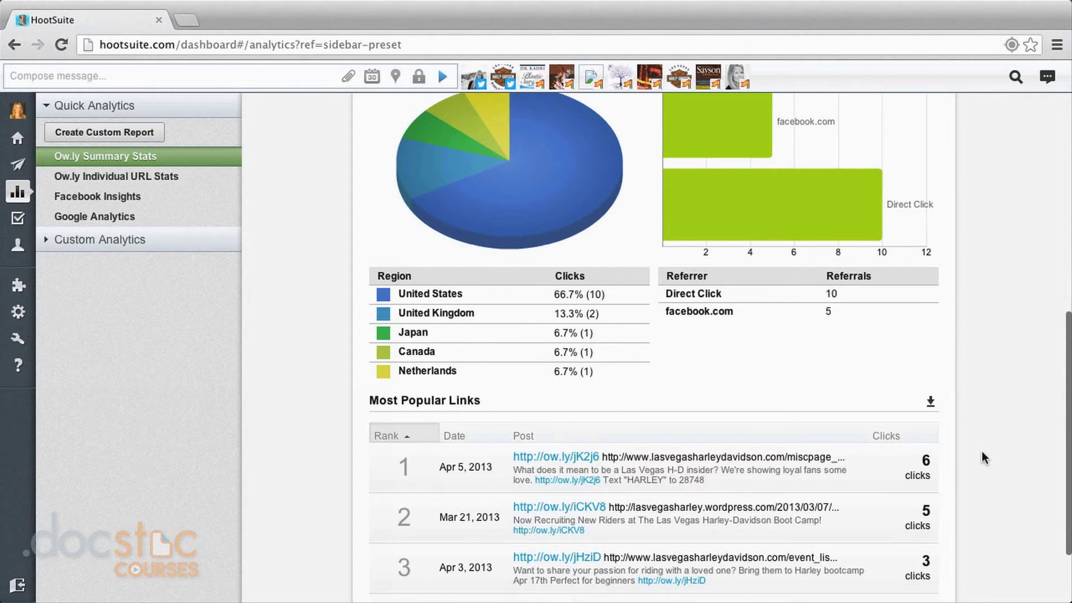
scroll(984, 458, down, 3)
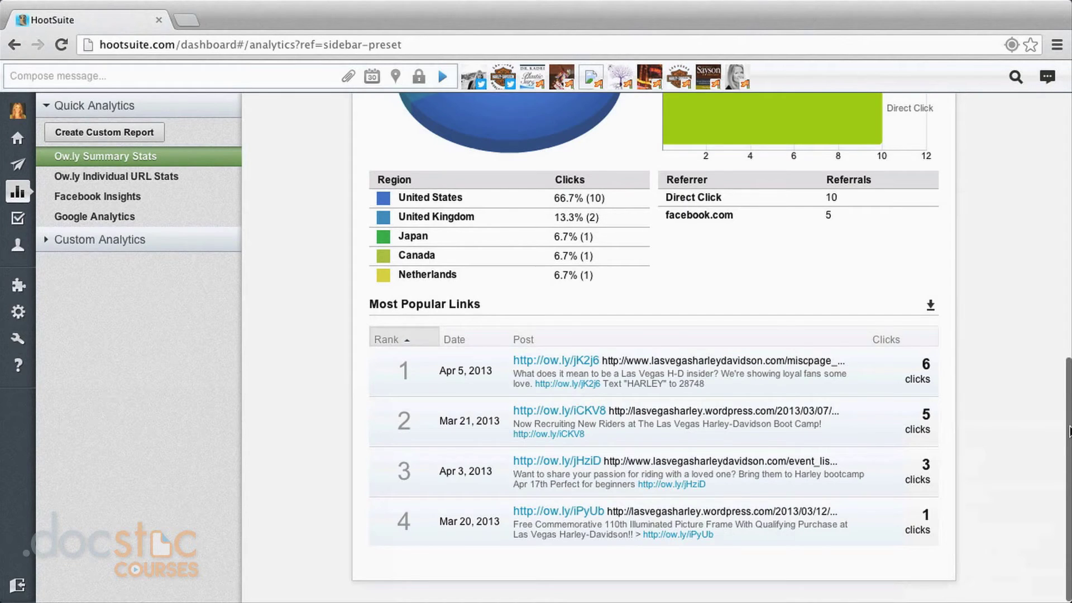
drag(1068, 430, 1068, 106)
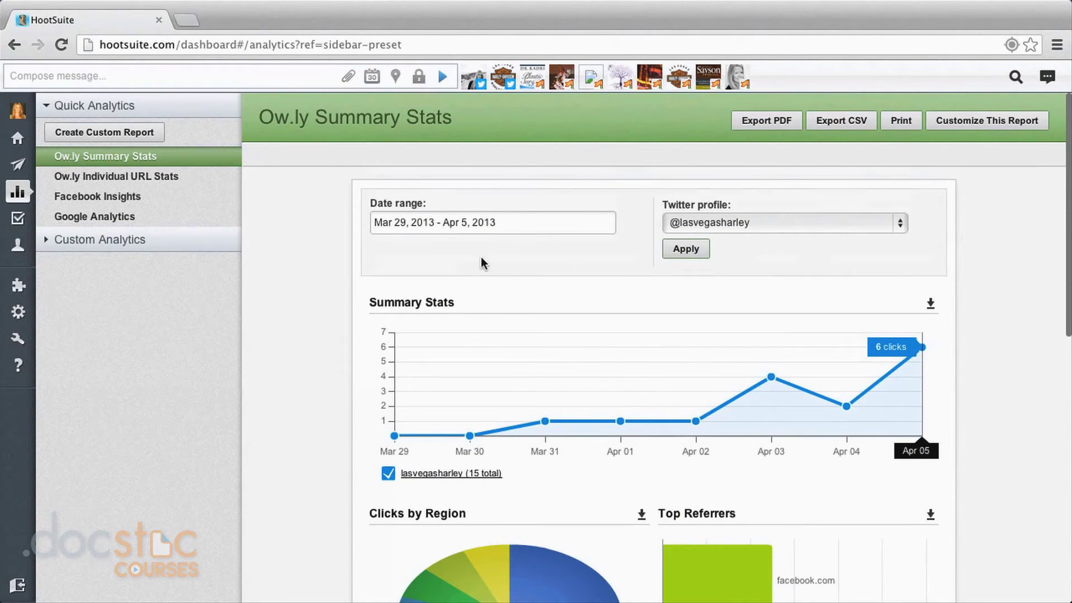
Switch the report to Previous month (Mar 1–31, 2013), then open Individual URL Stats.
click(483, 220)
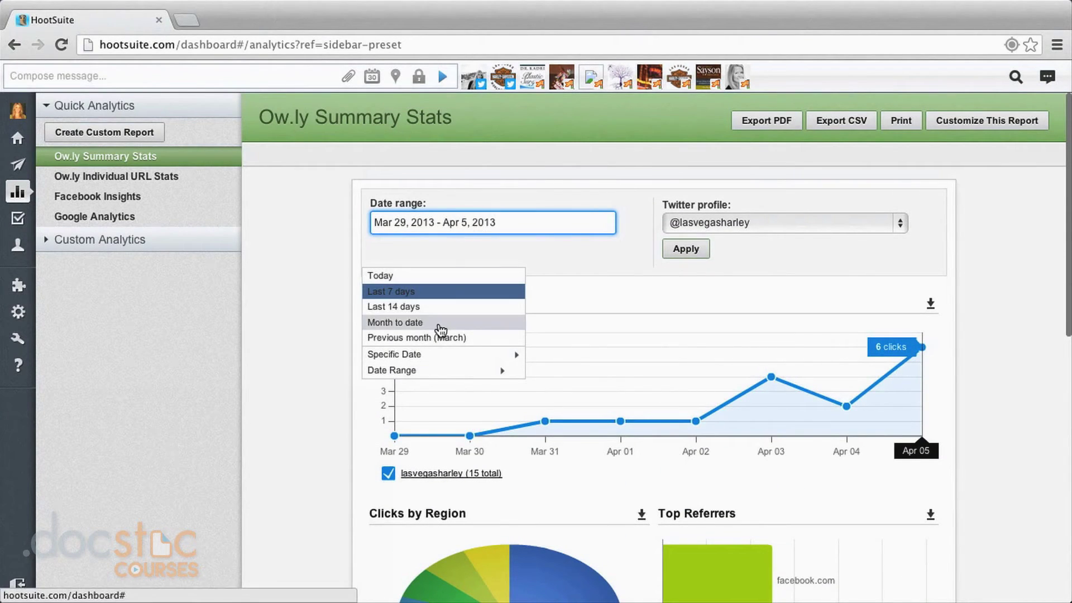
click(440, 336)
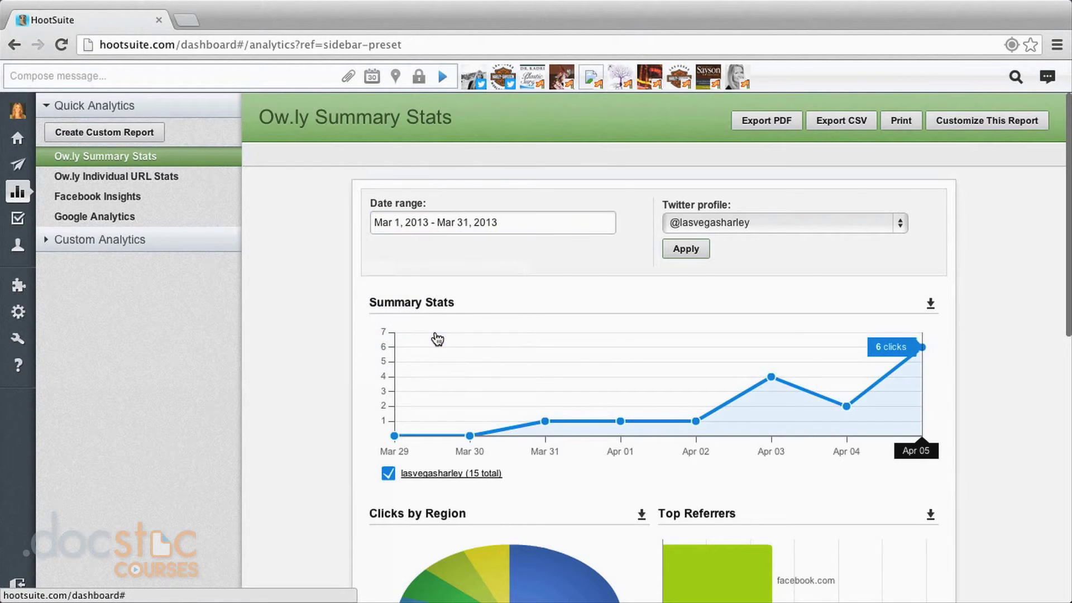
click(687, 251)
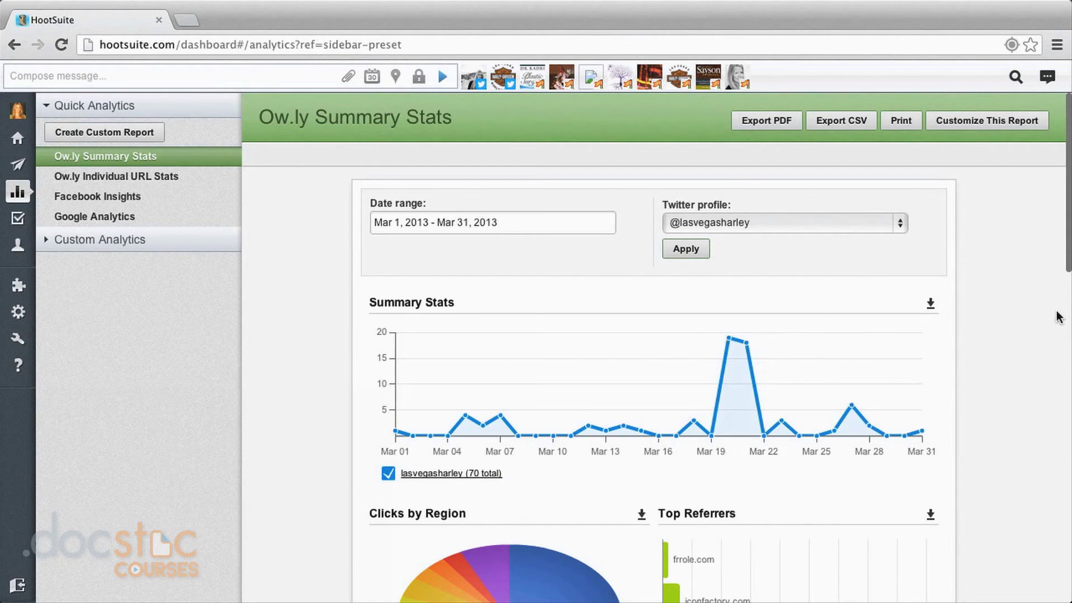
drag(1068, 225, 1066, 508)
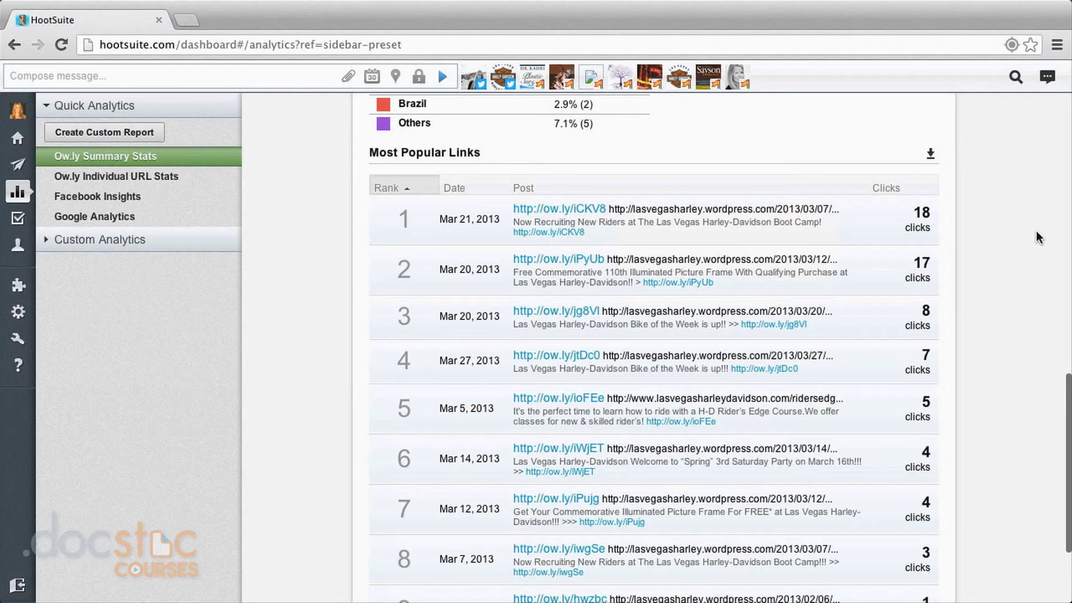
drag(1068, 392, 1069, 3)
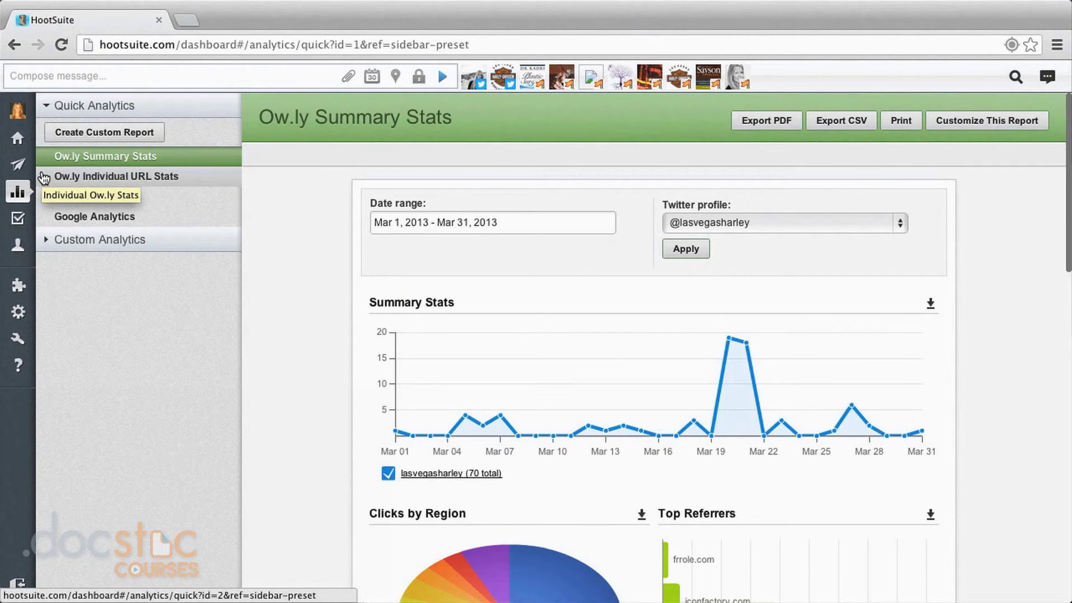
click(44, 178)
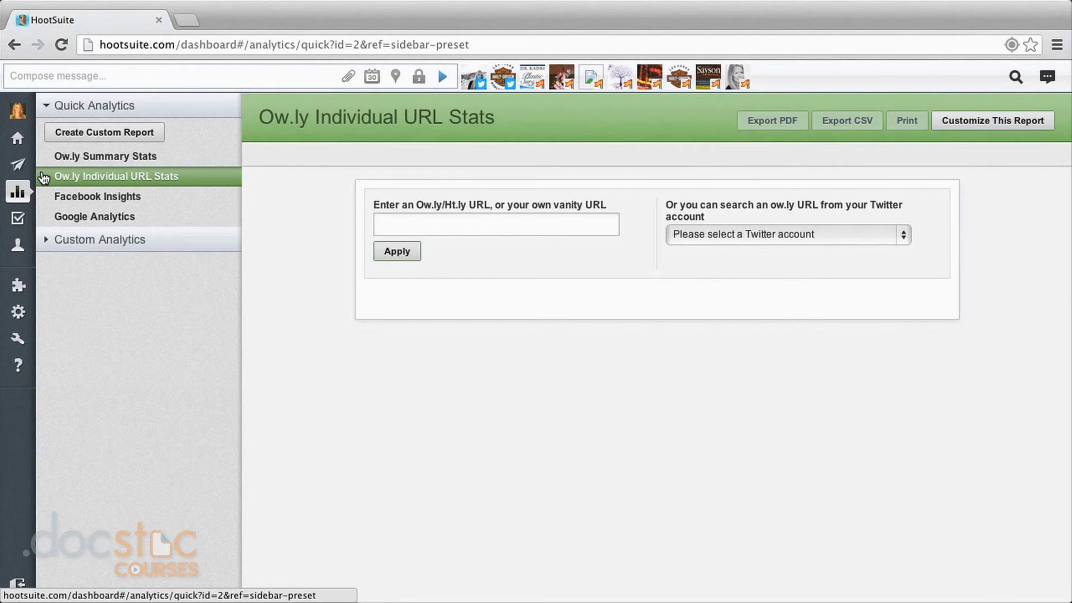
Load click stats for ow.ly/jtDc0 from the Bike of the Week tweet: 7 total clicks.
click(817, 234)
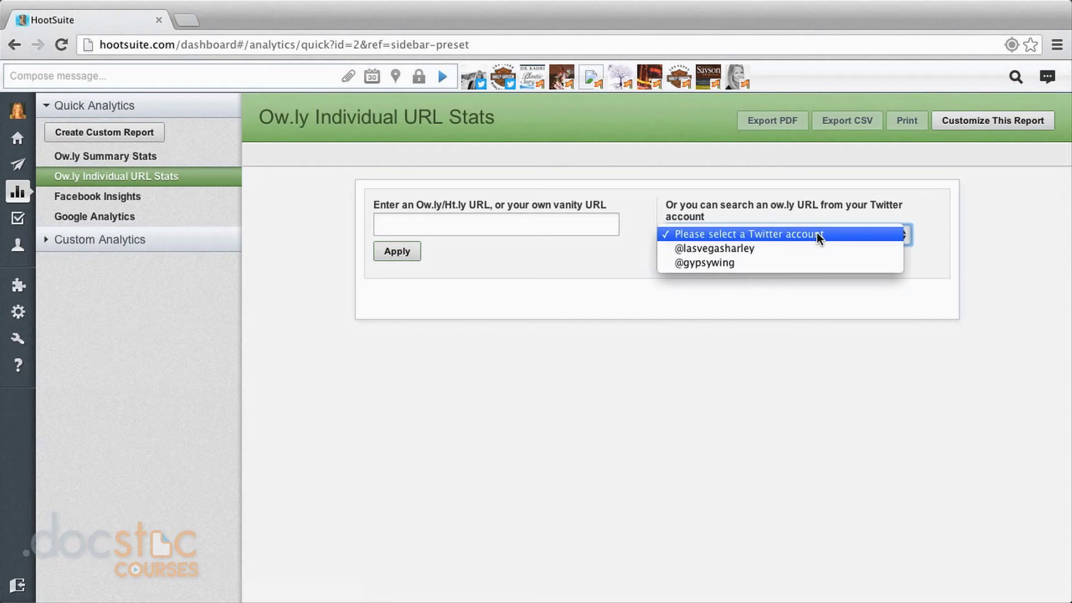
click(801, 254)
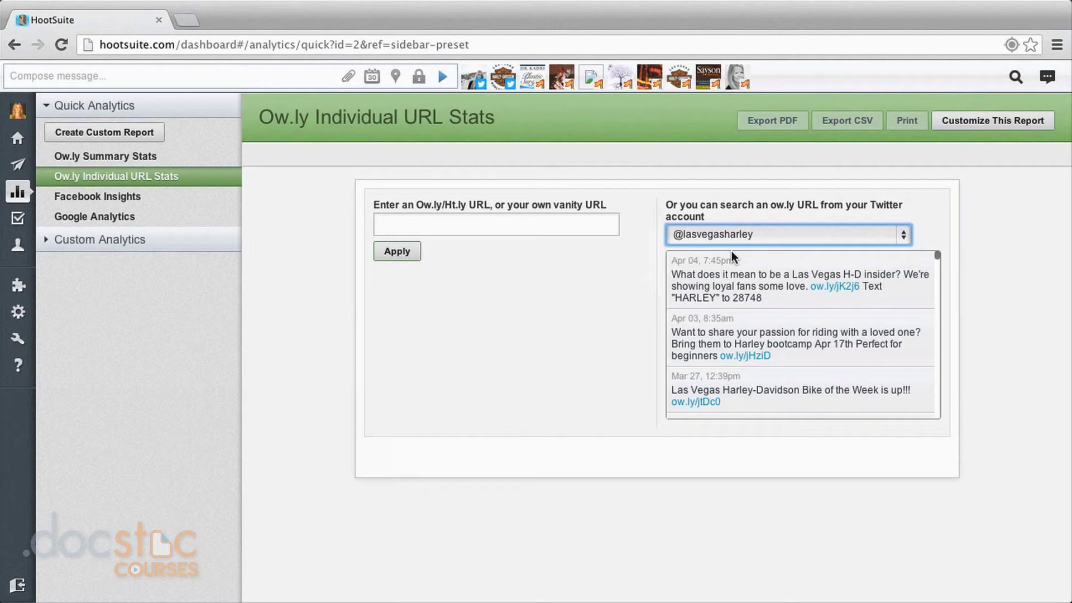
click(704, 408)
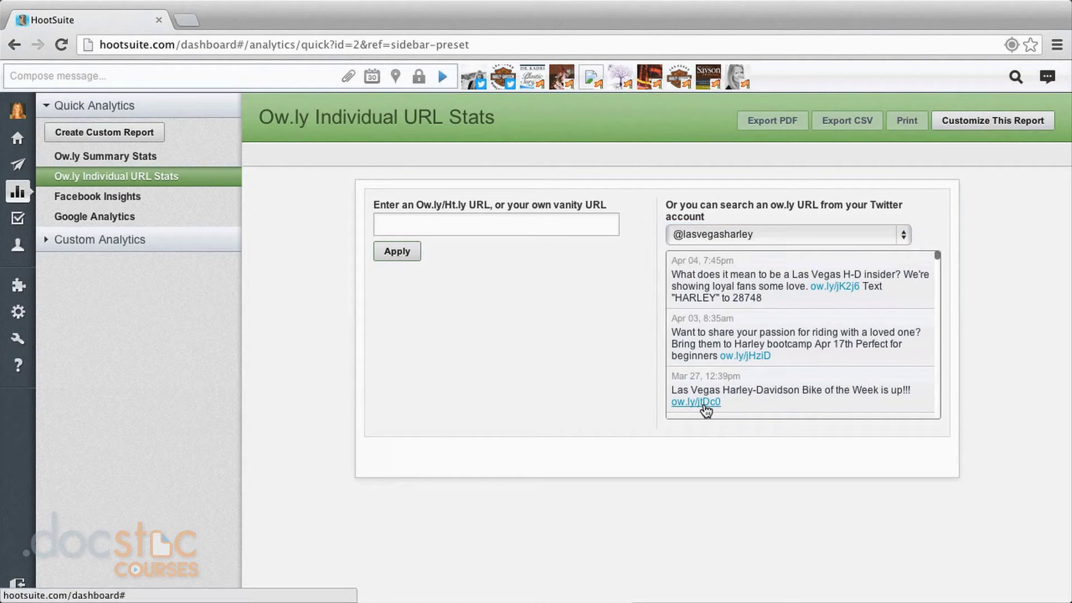
click(704, 408)
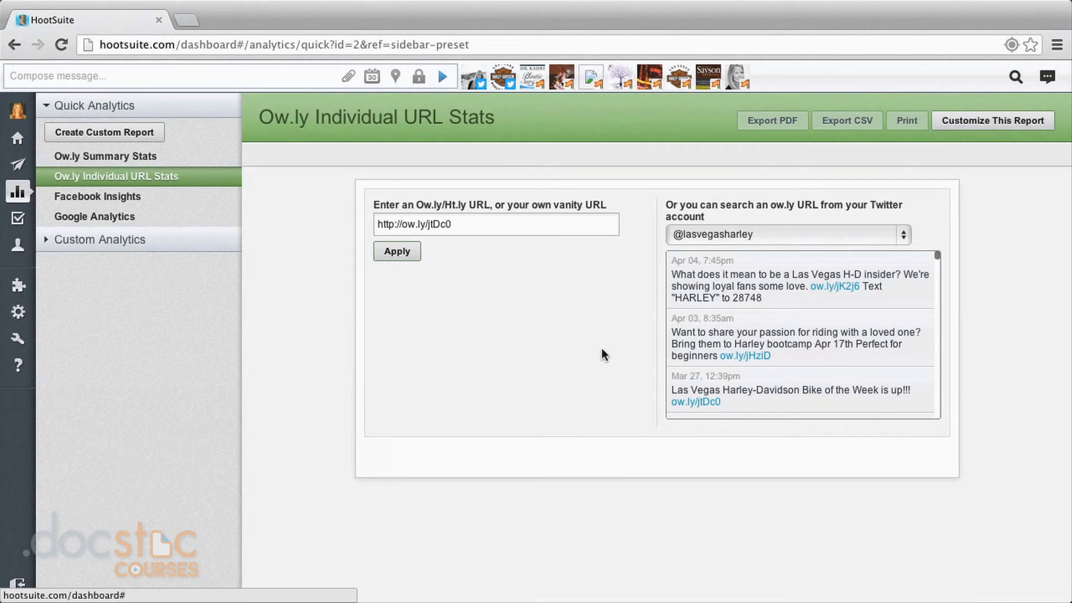
click(478, 223)
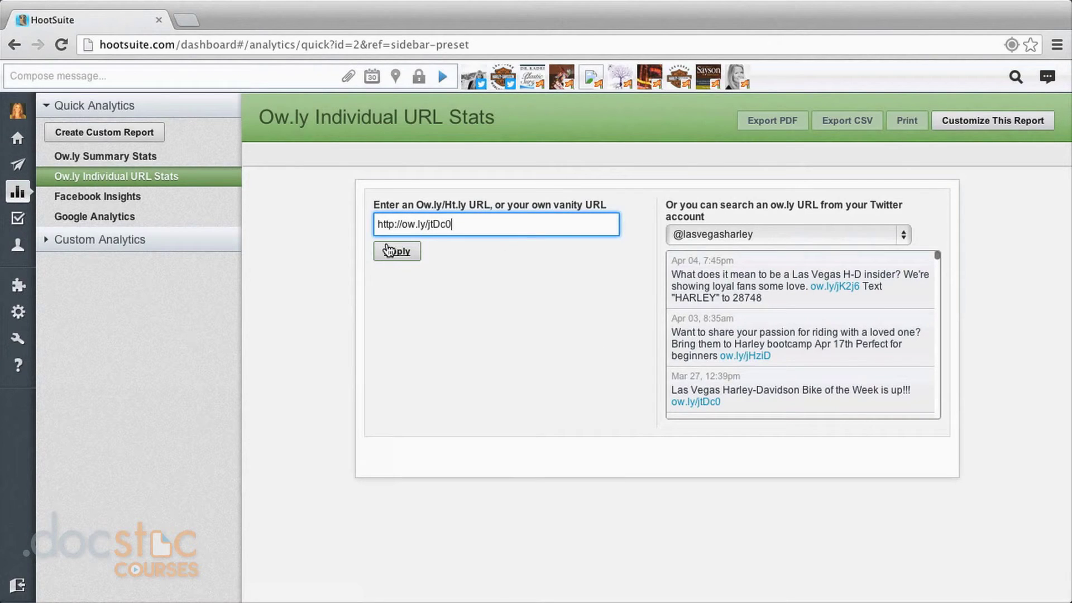
click(389, 254)
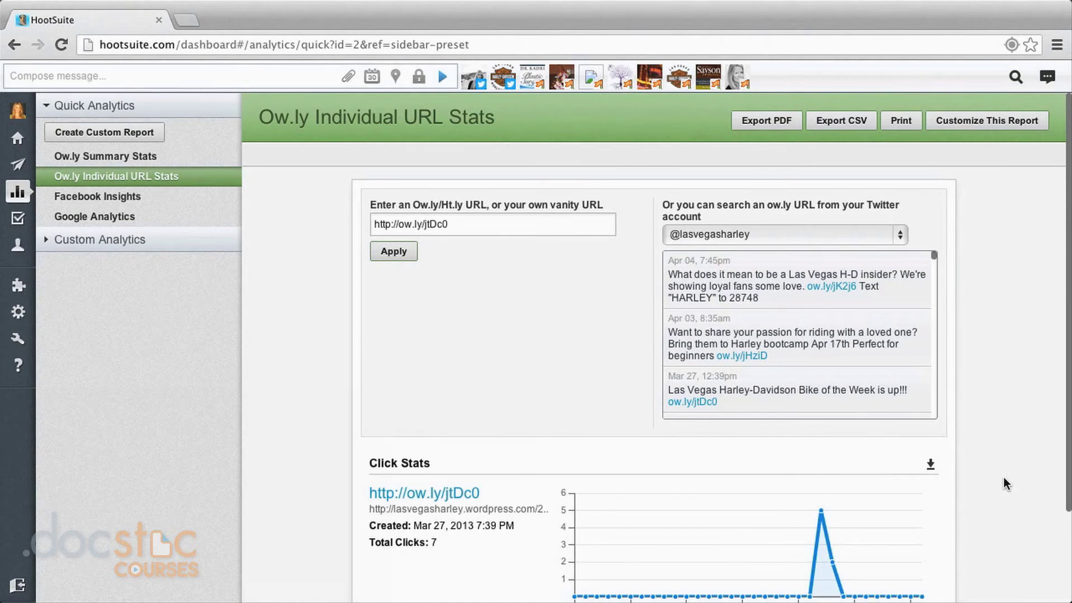
scroll(1005, 485, down, 1)
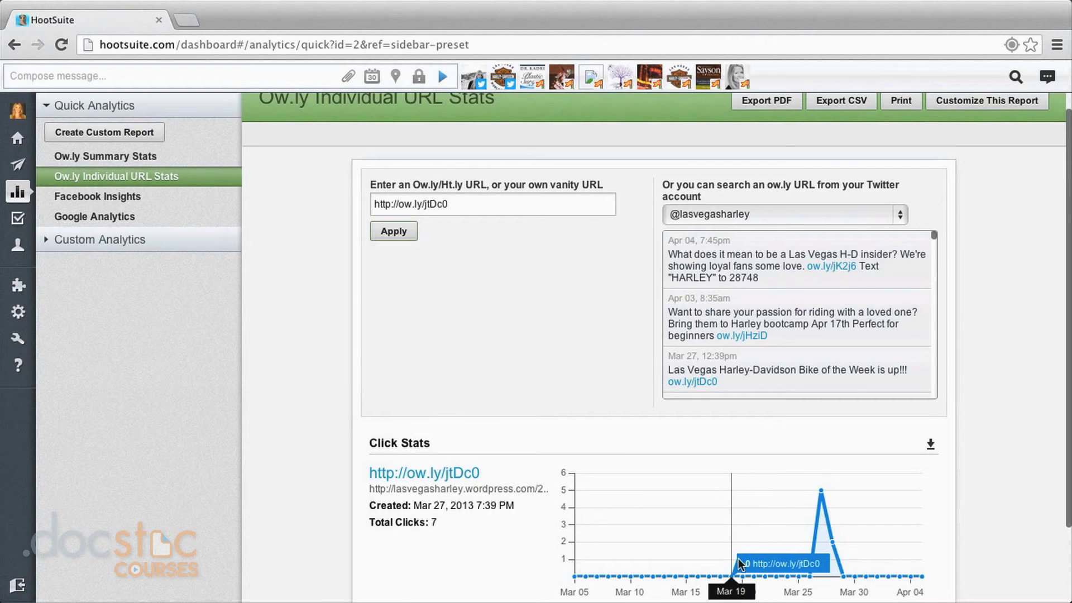
mouse_move(822, 581)
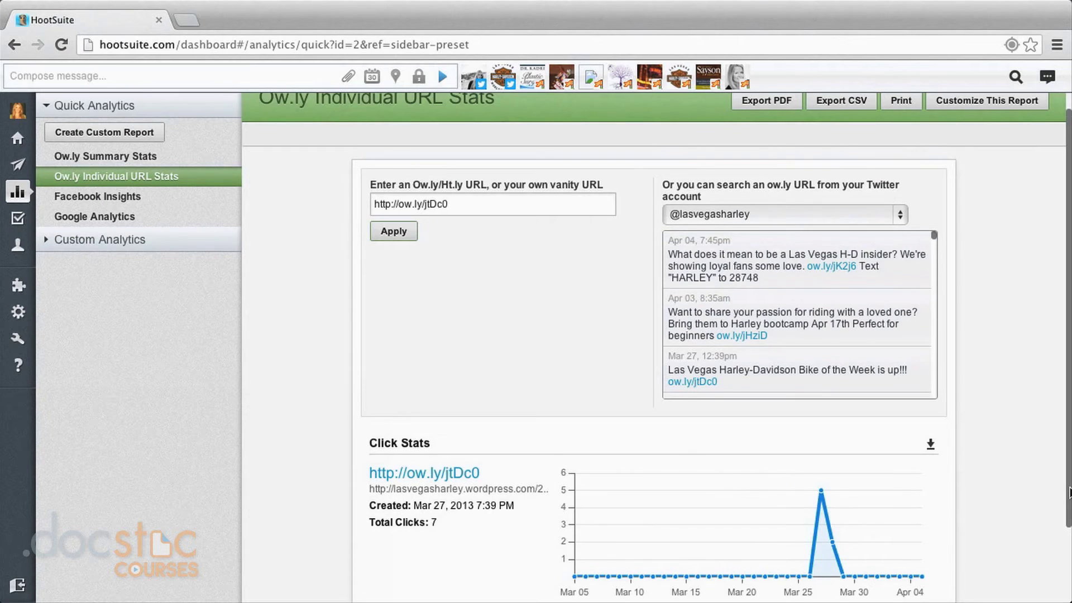
scroll(795, 461, down, 3)
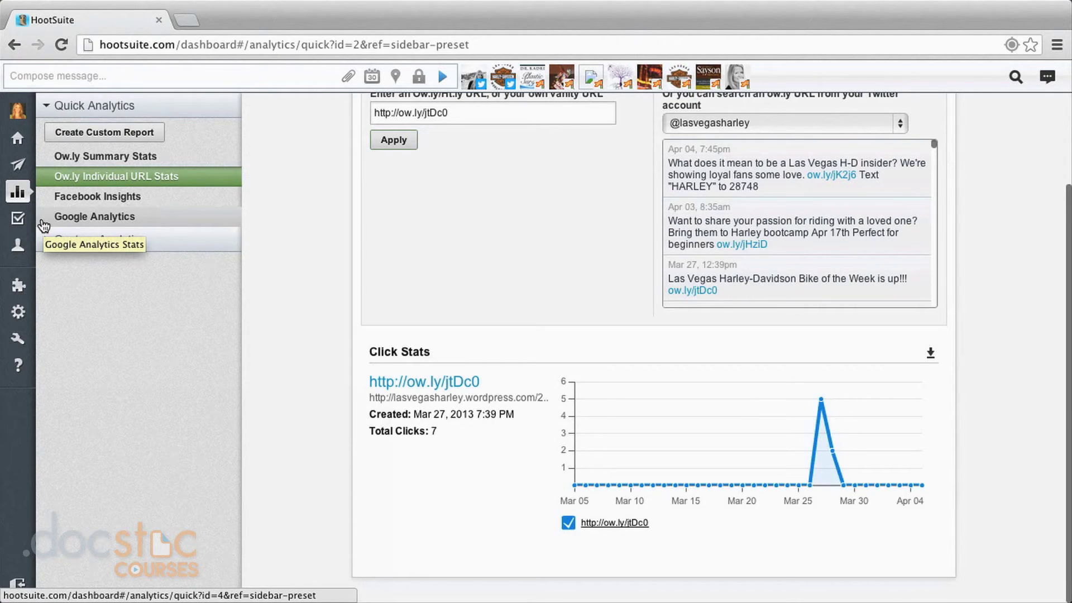
scroll(277, 373, up, 3)
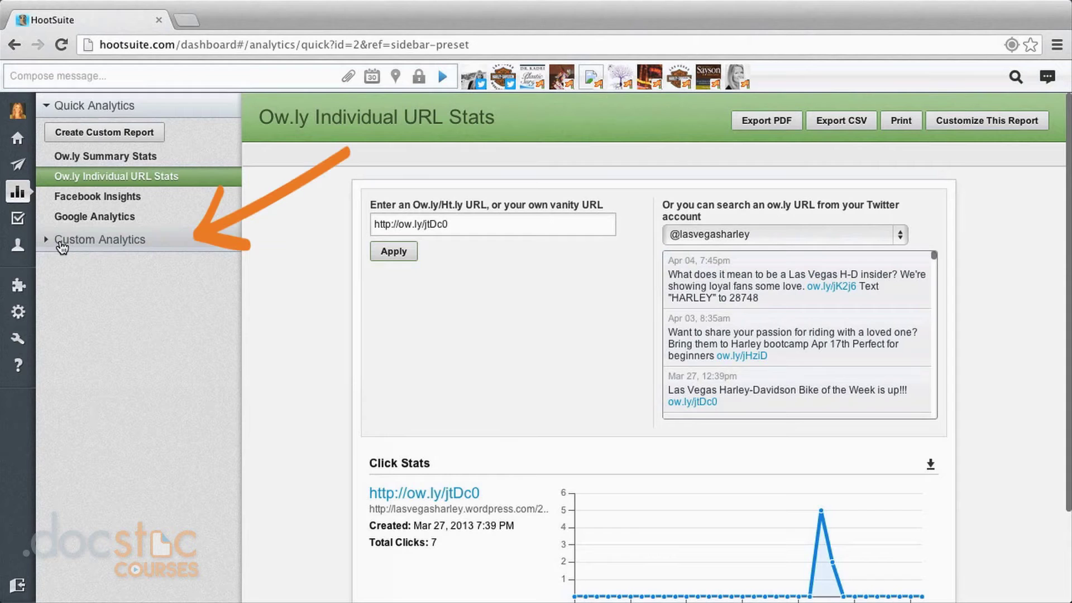
Start an Ow.ly Click Summary custom report for Twitter and continue to Report Builder.
click(61, 242)
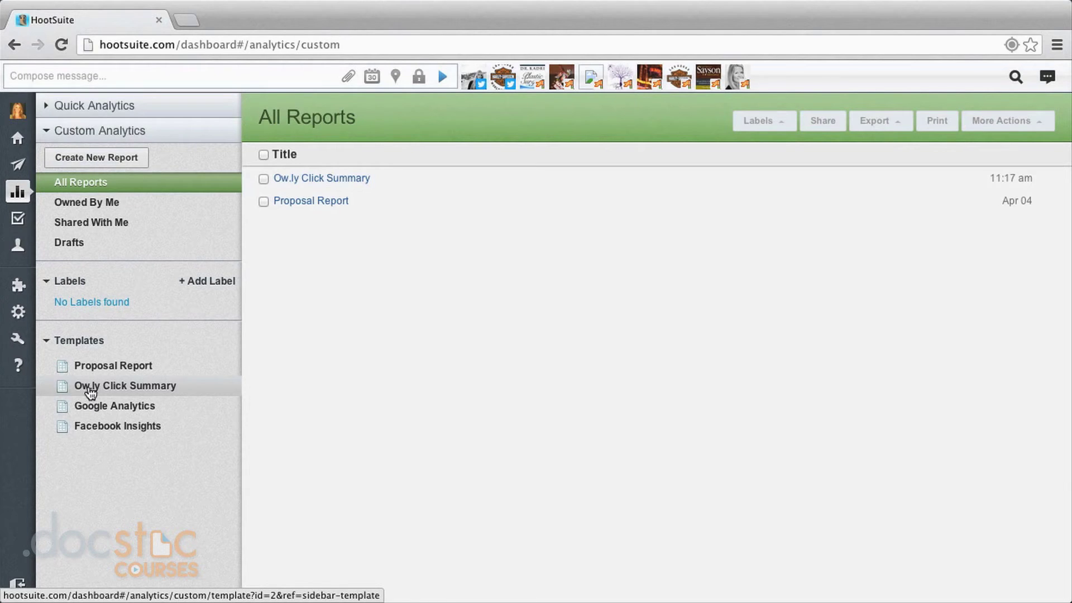
click(89, 391)
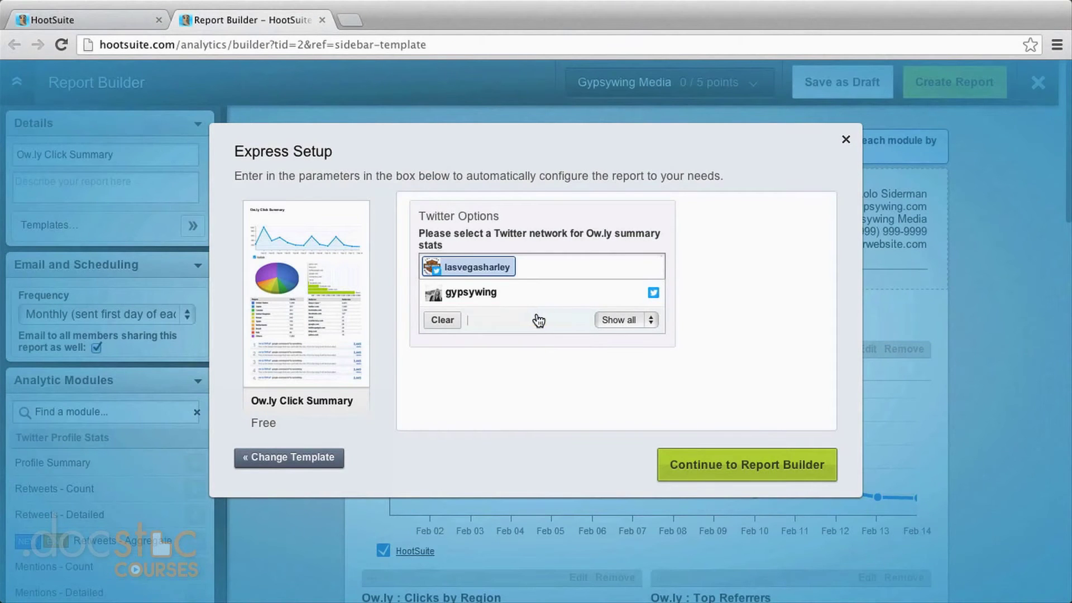
click(733, 473)
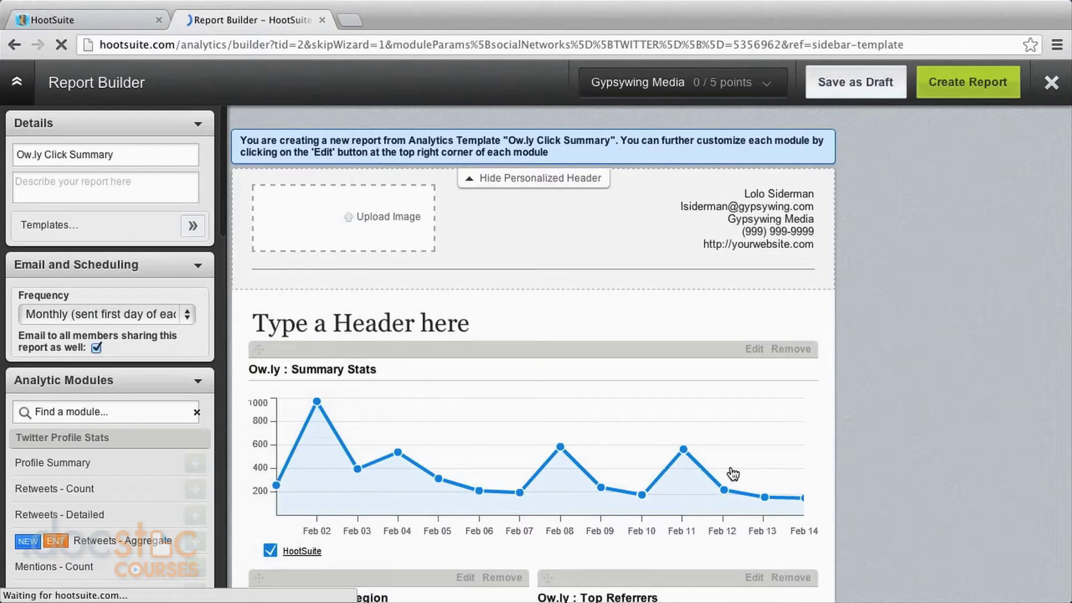
mouse_move(731, 471)
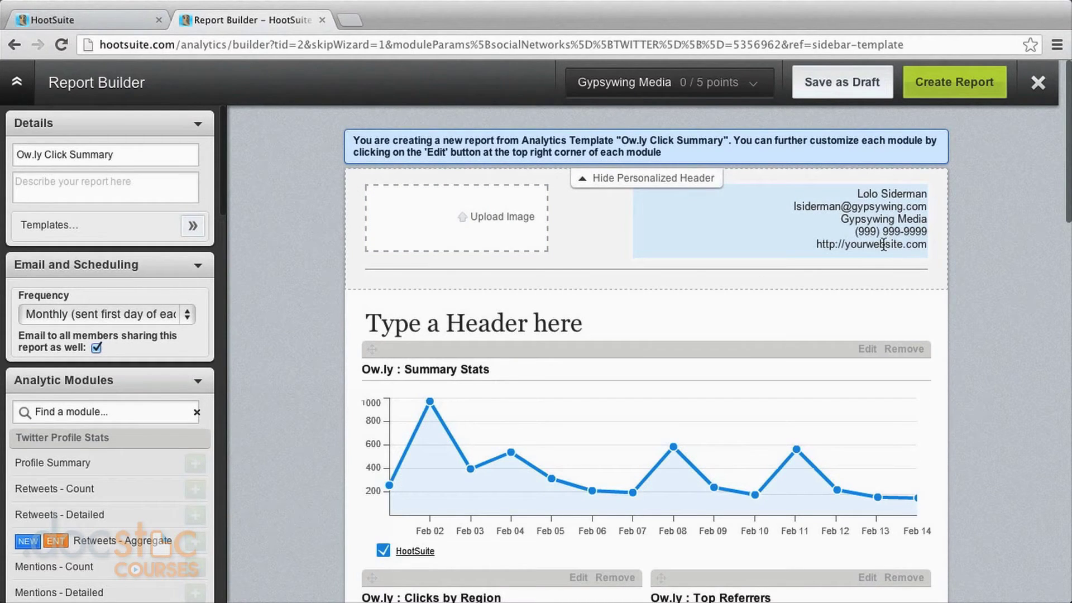
click(181, 151)
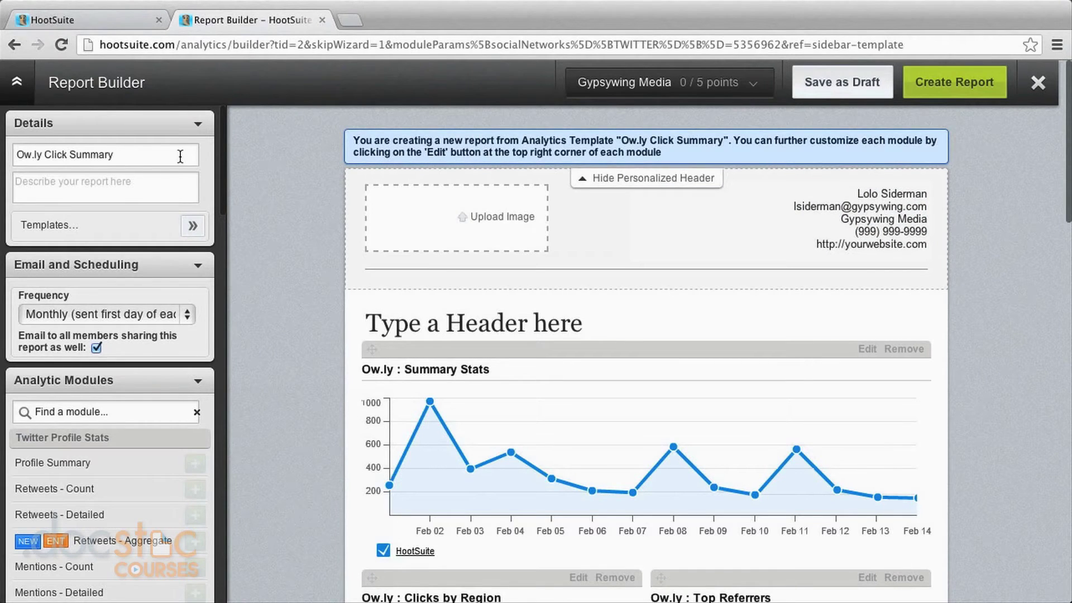
click(186, 316)
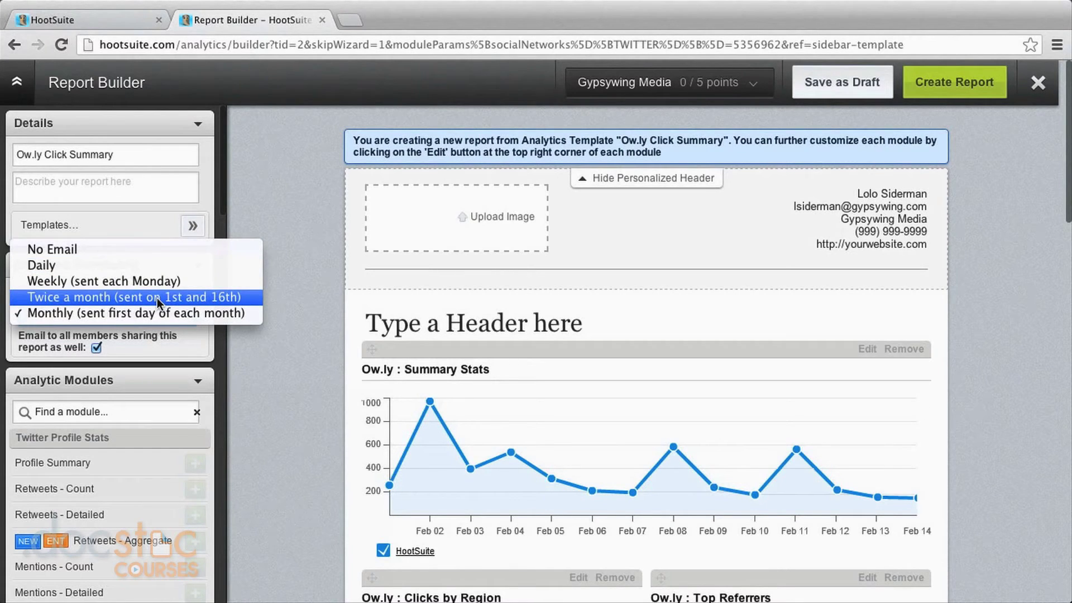
click(274, 347)
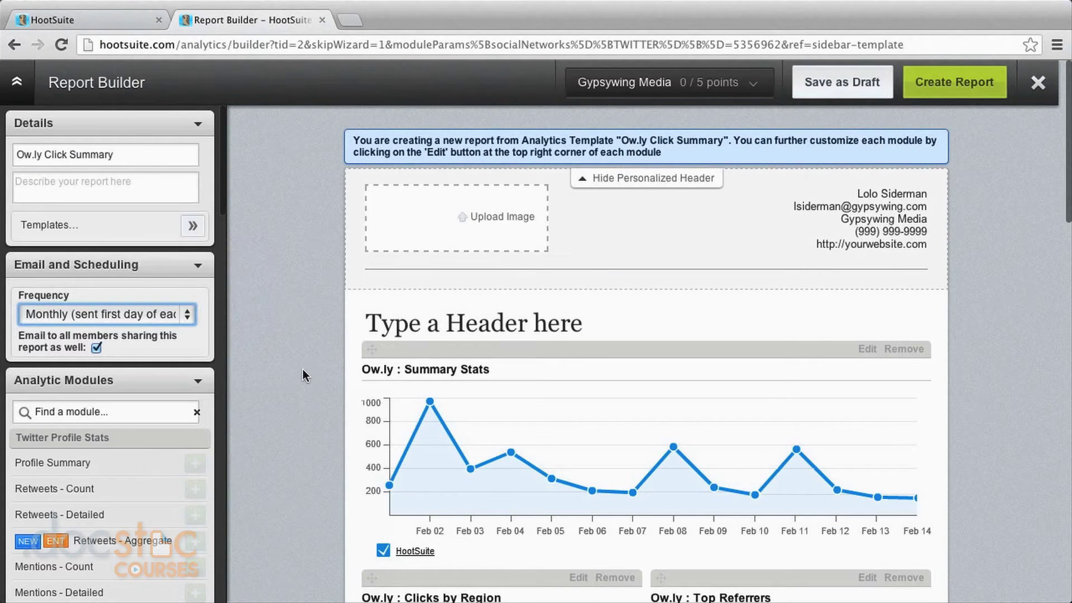
scroll(302, 370, down, 1)
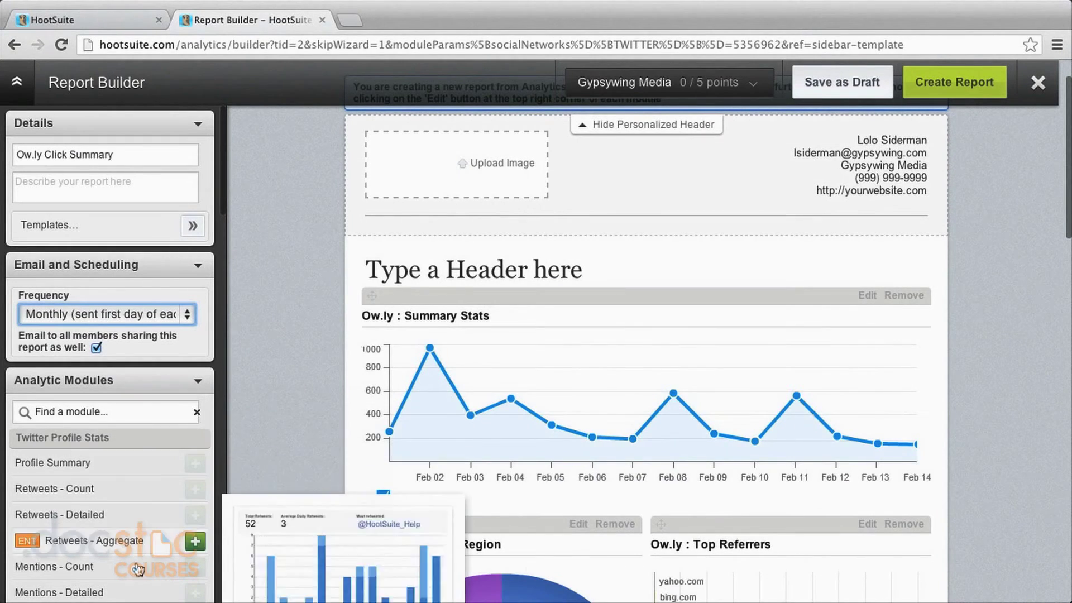
Review the preview and create the Ow.ly Click Summary report (Mar 22 – Apr 05, 27 clicks).
mouse_move(139, 474)
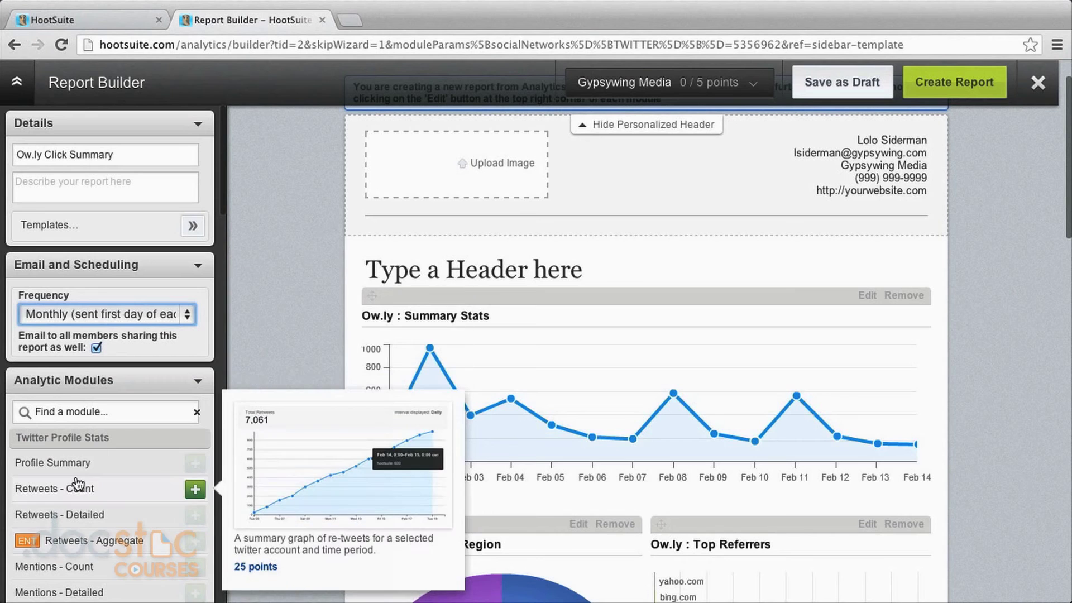
mouse_move(818, 300)
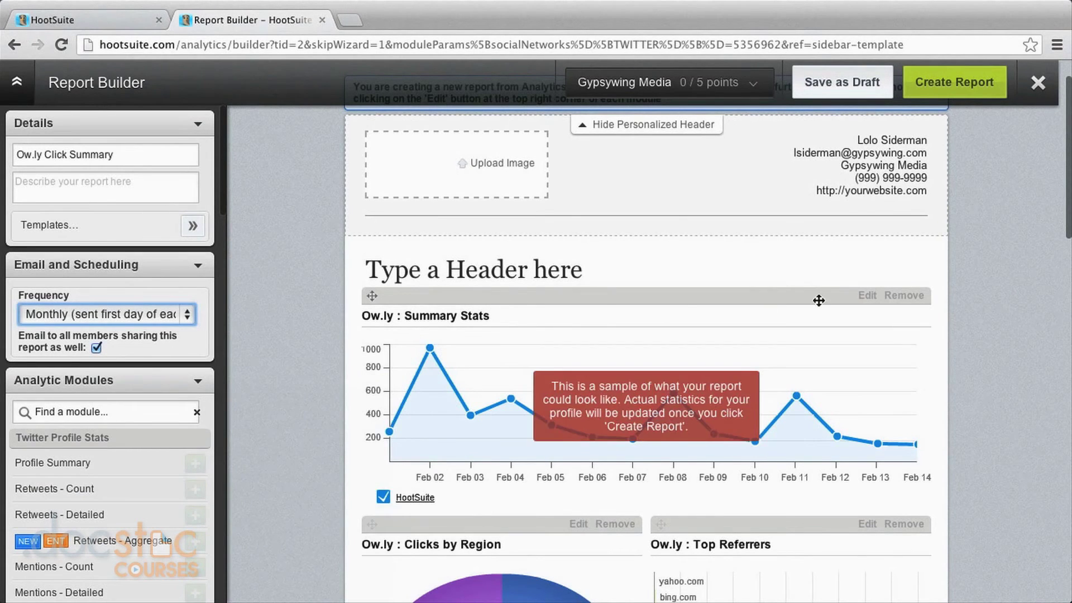
scroll(1021, 318, down, 3)
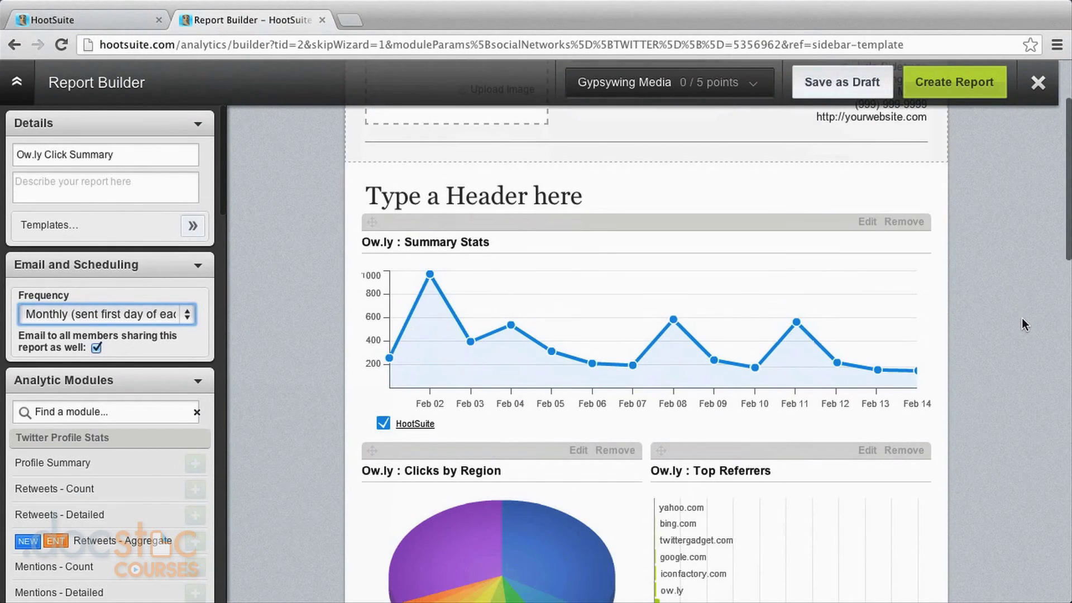
scroll(1022, 318, down, 15)
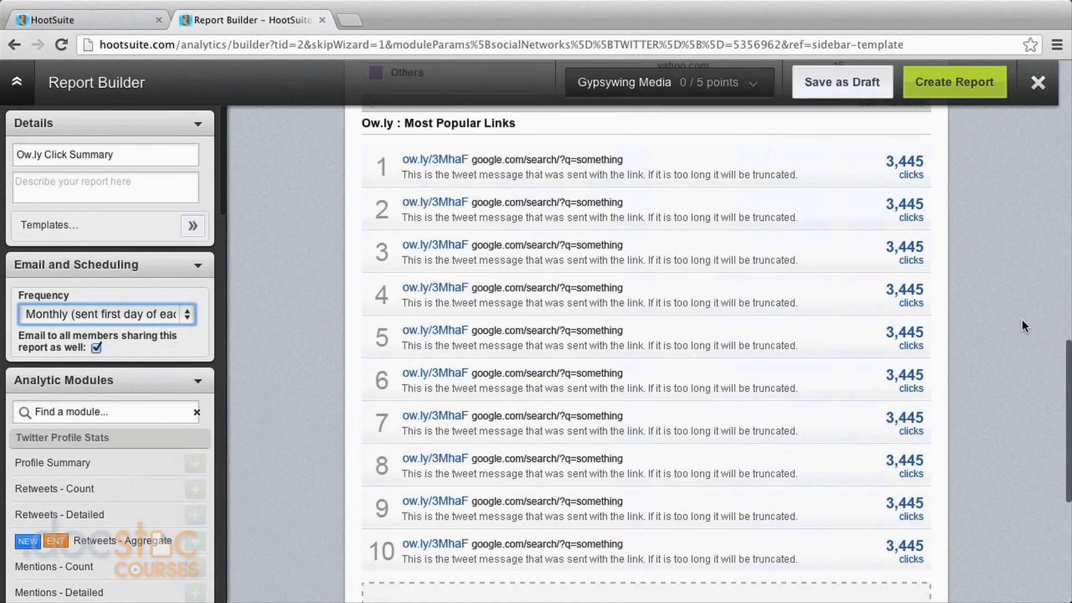
scroll(1023, 322, down, 4)
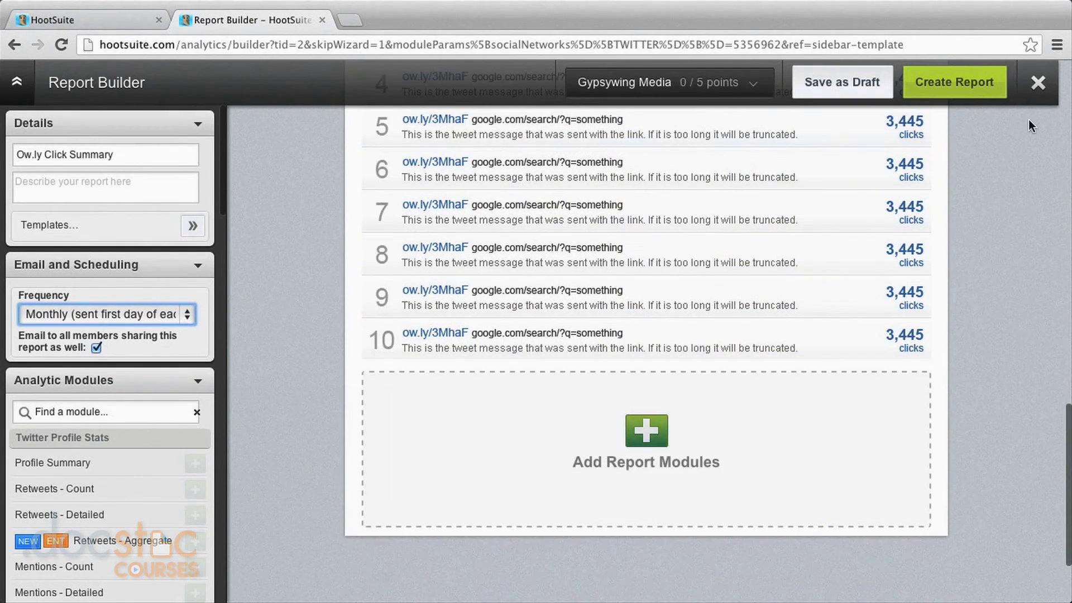
click(947, 85)
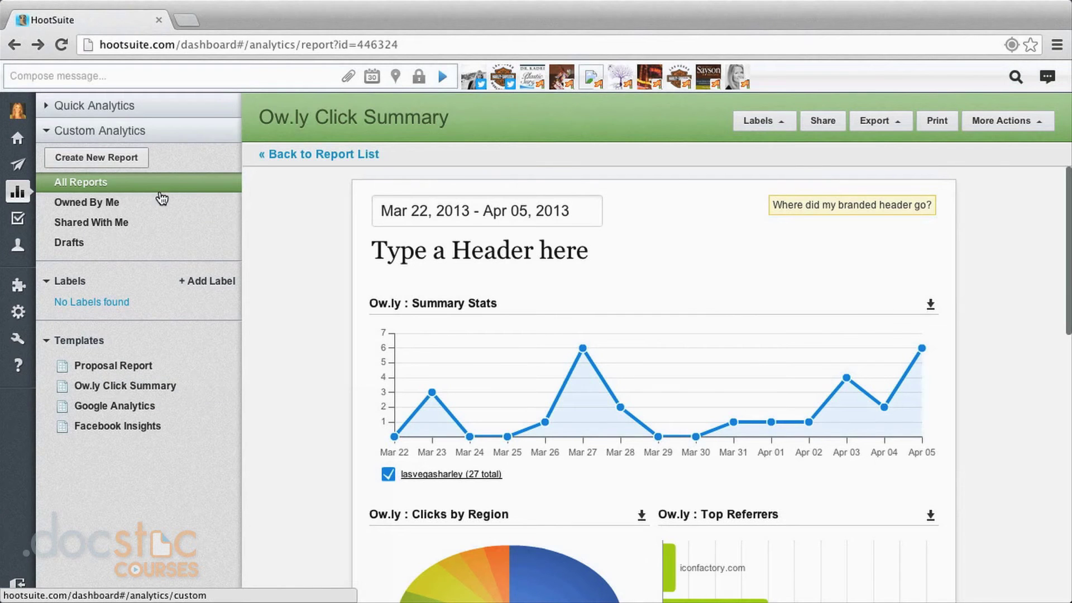
Reopen the newest Ow.ly Click Summary report, check Export and More Actions, then return to Streams.
click(89, 184)
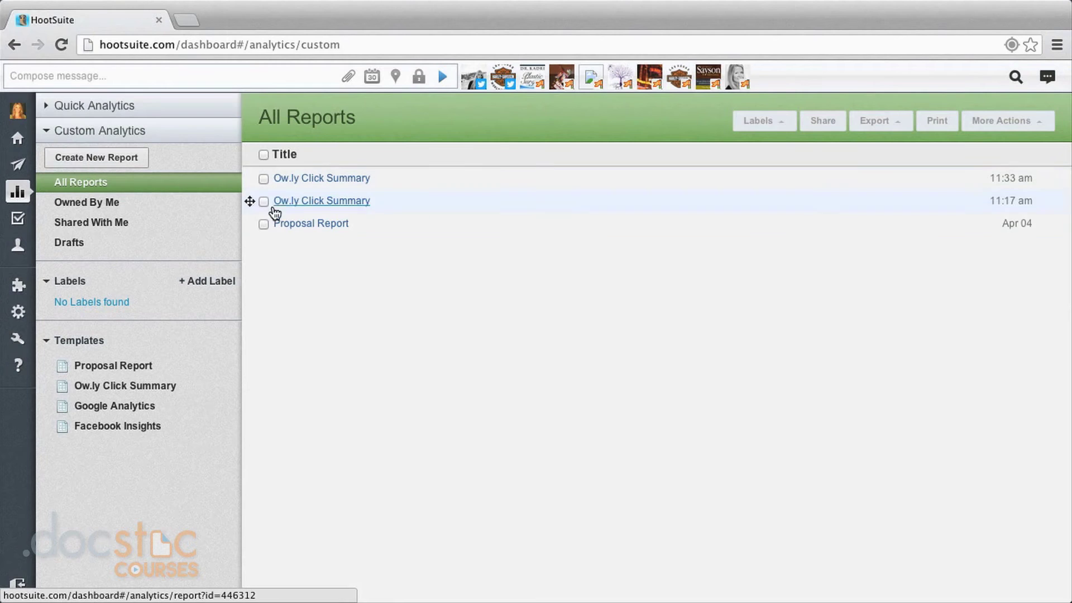
click(306, 178)
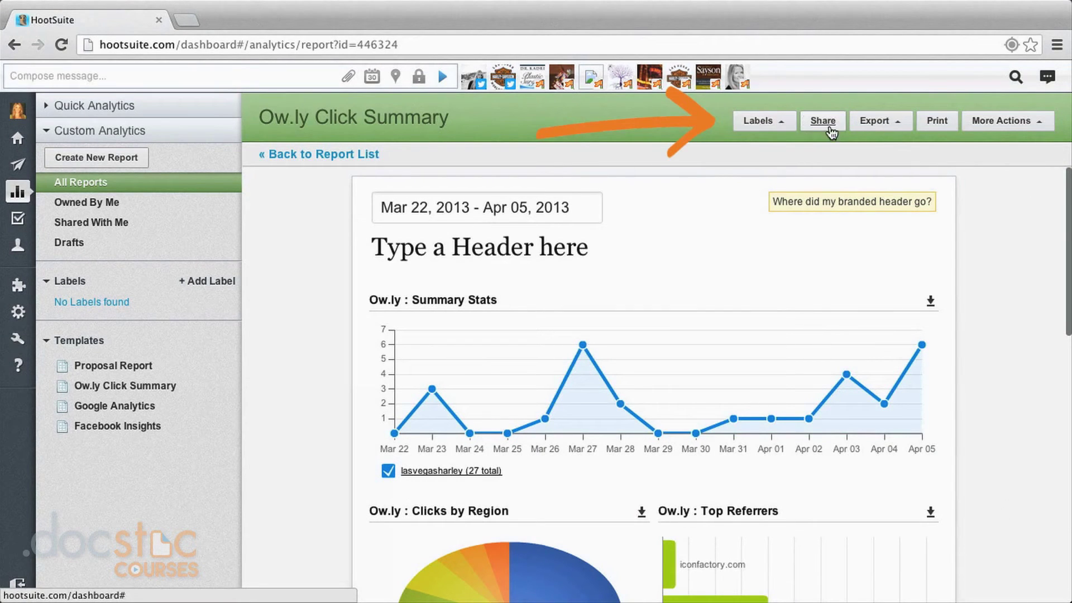
click(896, 123)
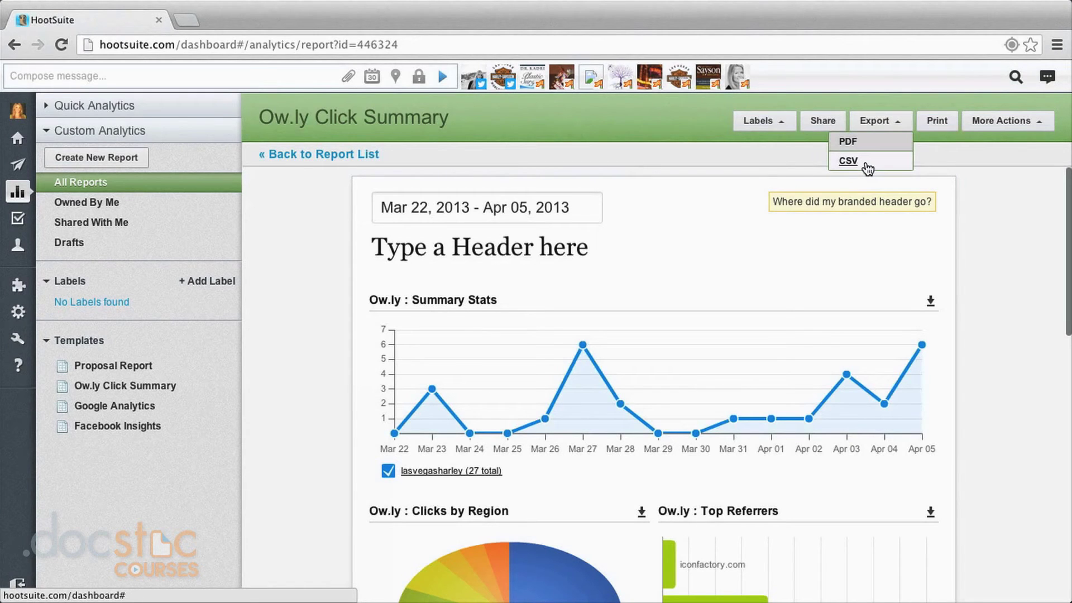
click(1025, 120)
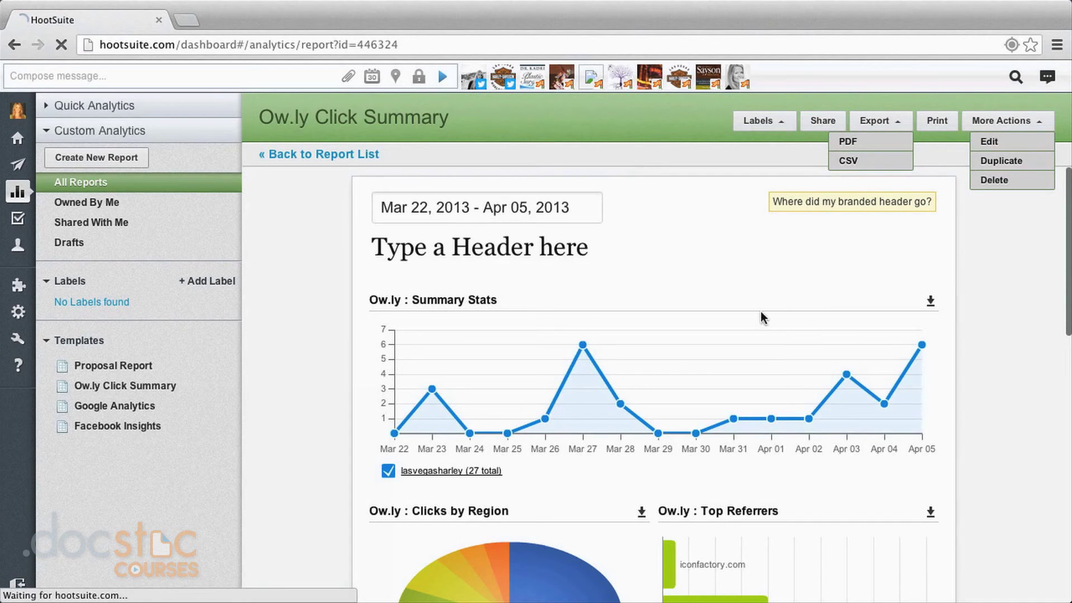
click(17, 147)
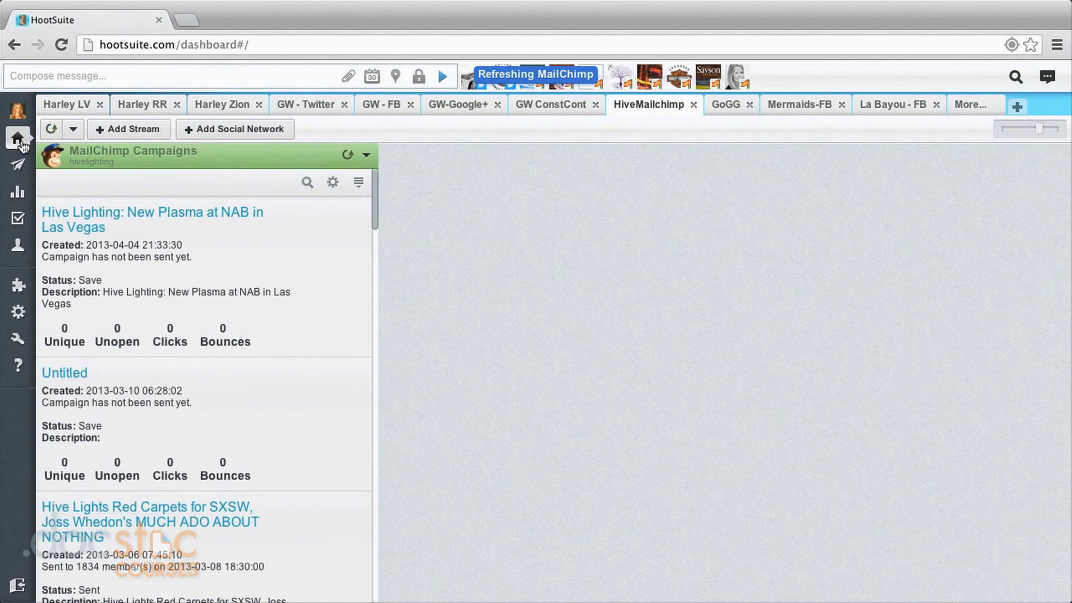
View the MailChimp stream and GW ConstCont campaign results, then return to Analytics.
scroll(246, 312, down, 3)
scroll(279, 358, down, 3)
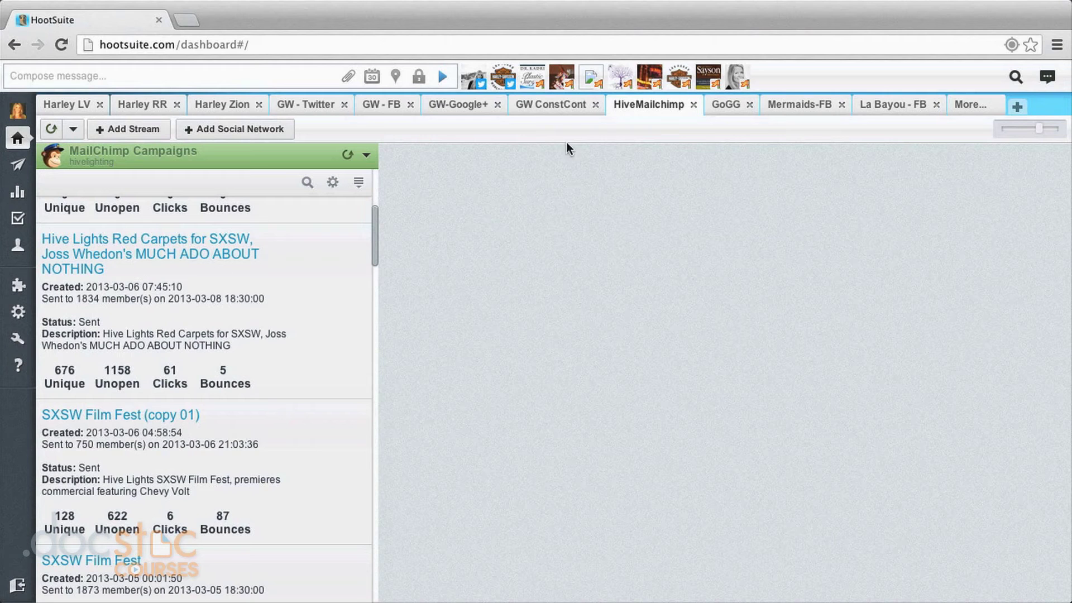
click(565, 110)
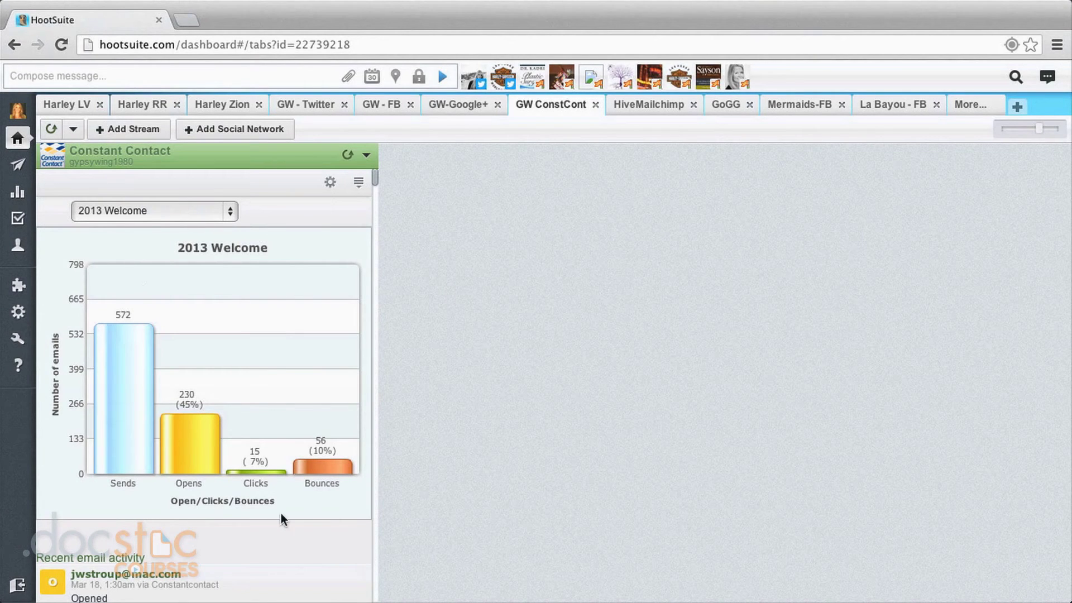
scroll(320, 528, down, 10)
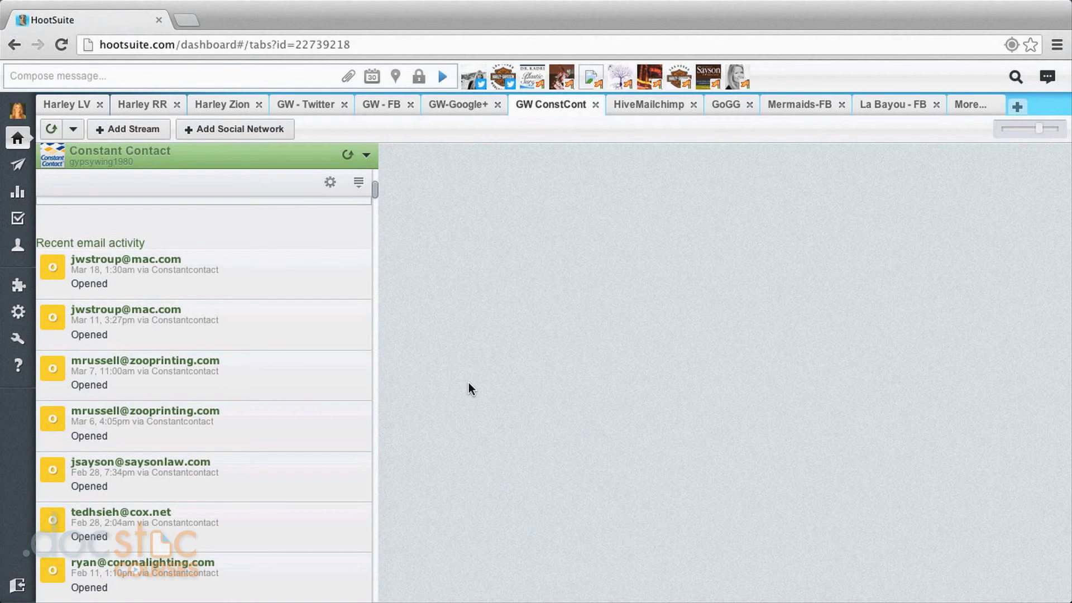
mouse_move(16, 219)
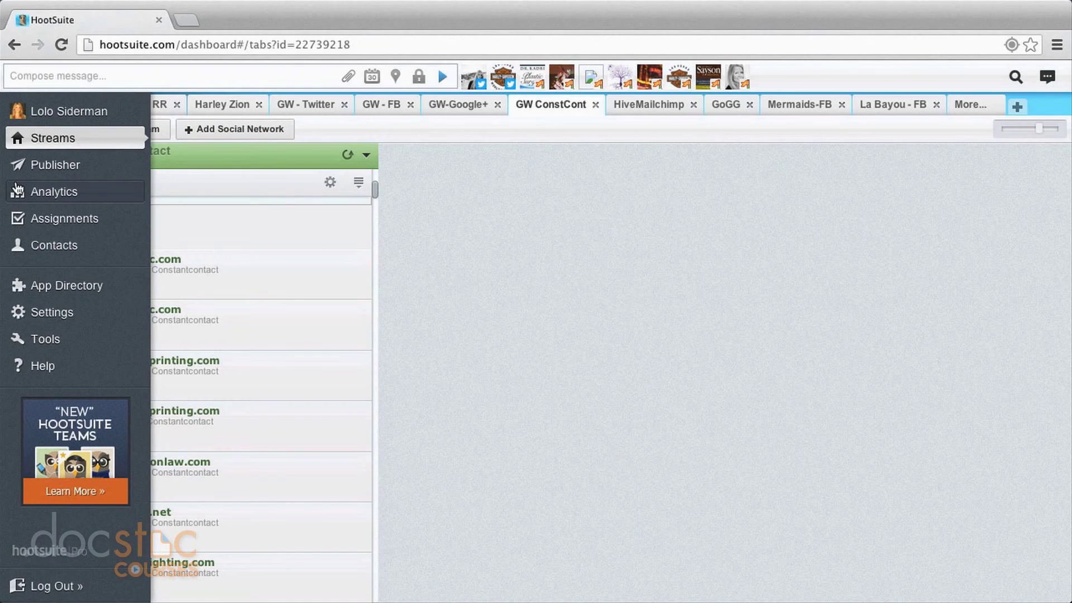
click(17, 190)
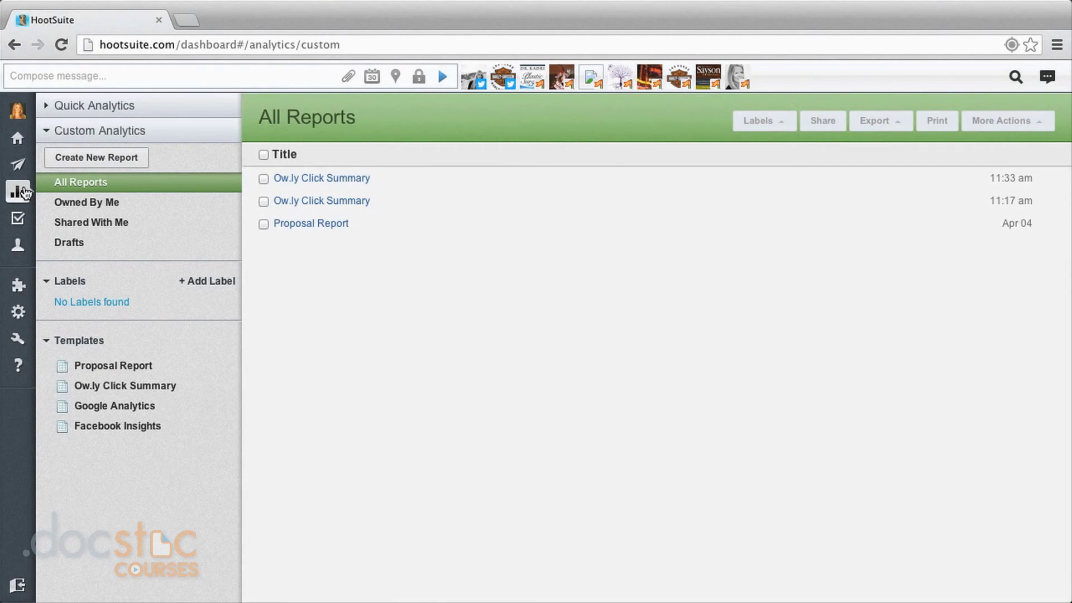
Open the Facebook Insights quick report for the Las Vegas Harley-Davidson page.
click(71, 106)
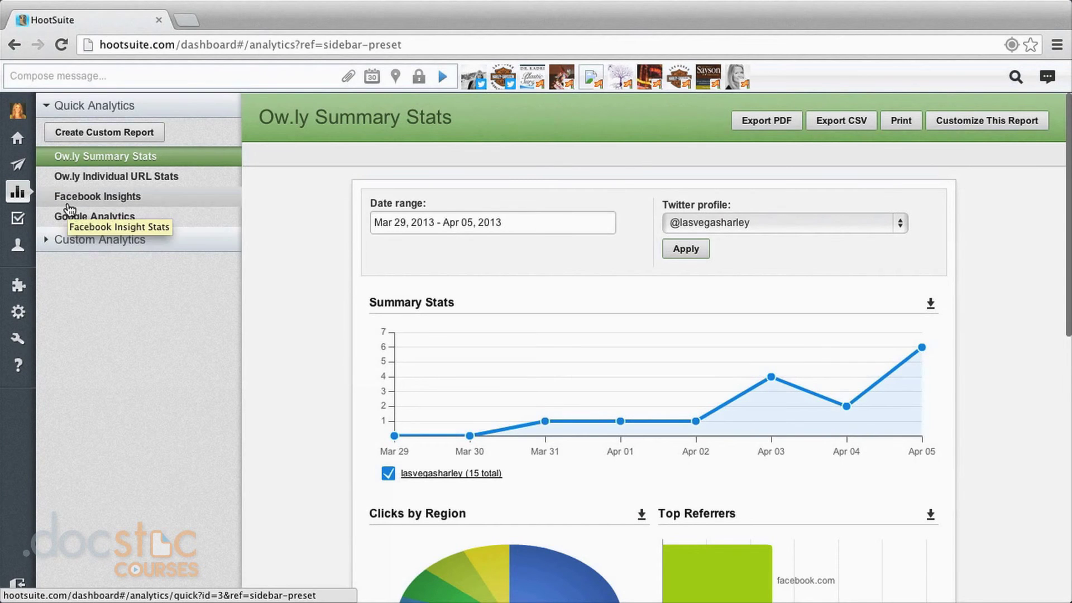
click(69, 198)
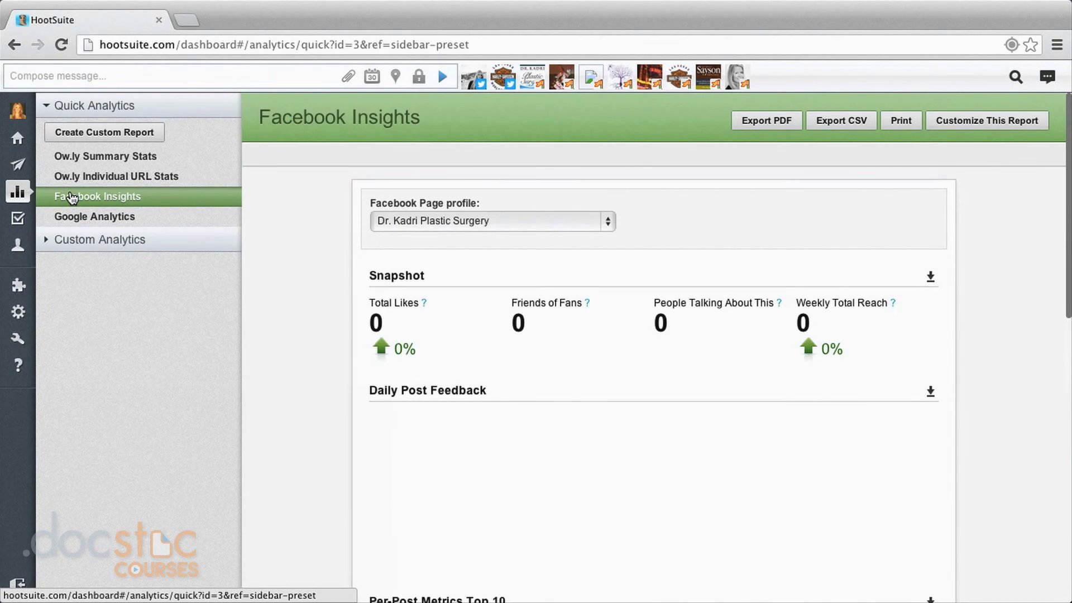
click(524, 220)
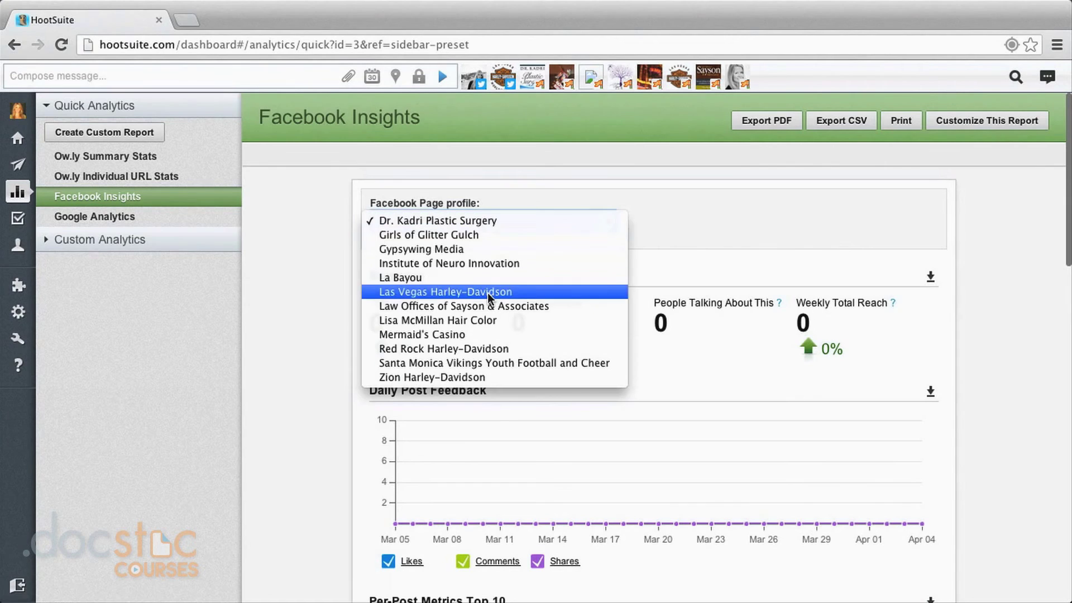
click(488, 292)
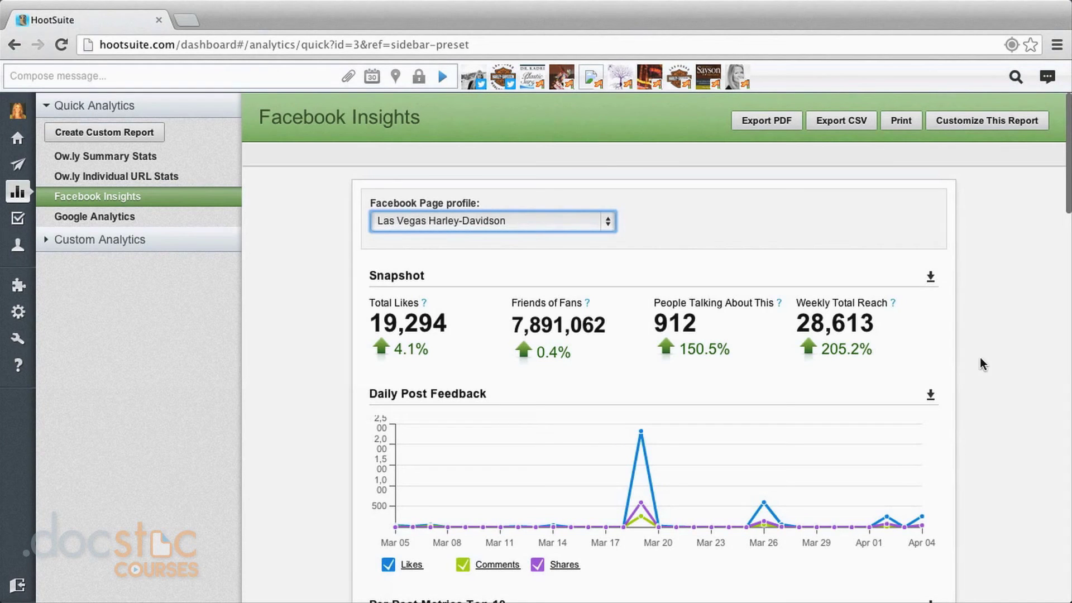
Scroll through likes by country and demographics down to the Daily Likes/Unlikes chart.
scroll(1005, 326, down, 3)
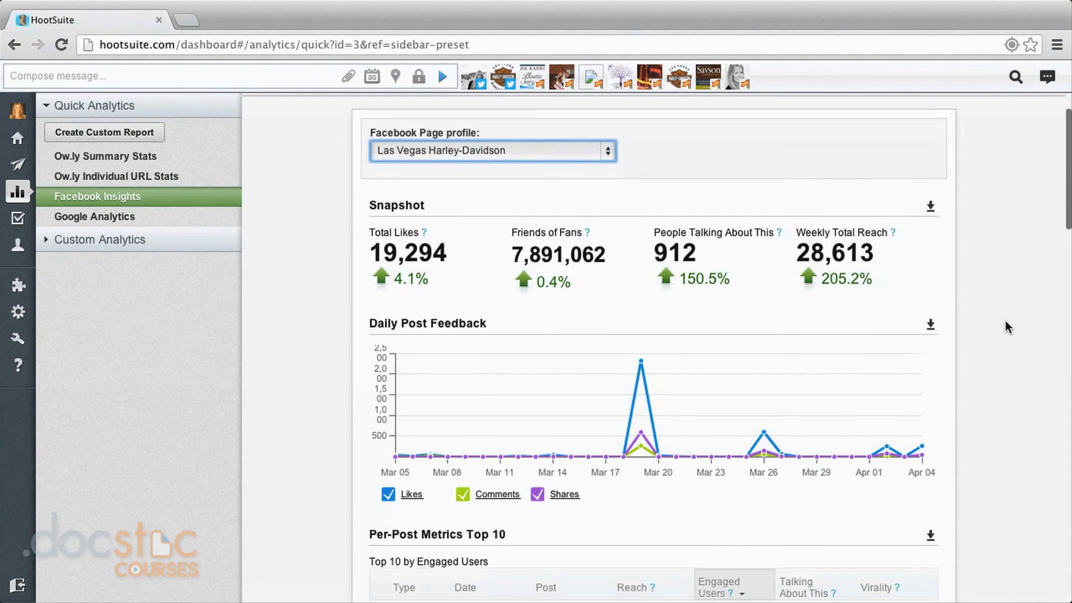
scroll(1005, 326, down, 3)
scroll(1005, 322, down, 5)
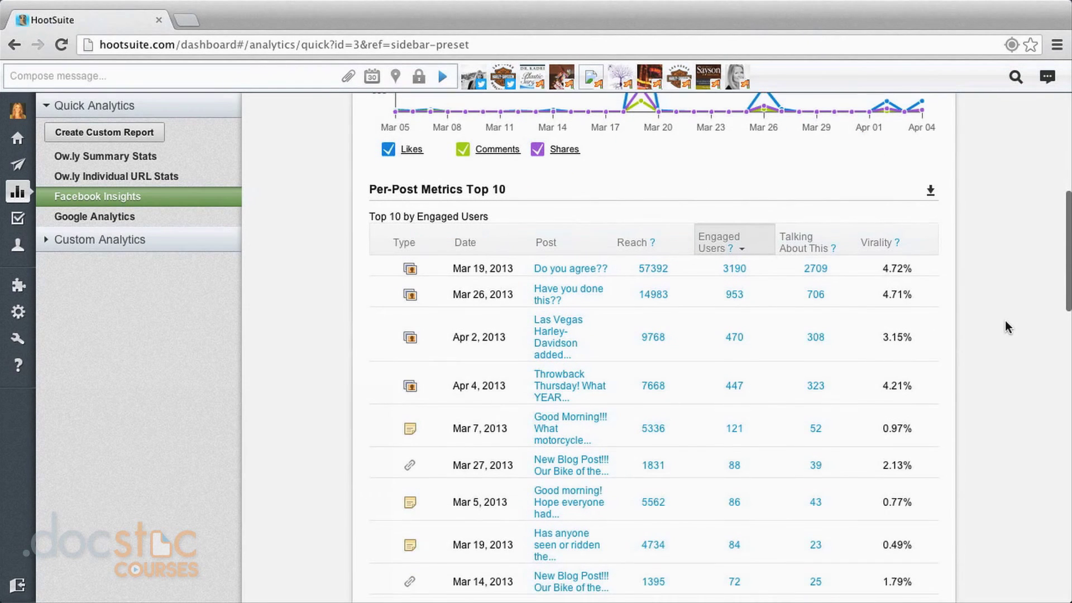
scroll(1005, 326, down, 1)
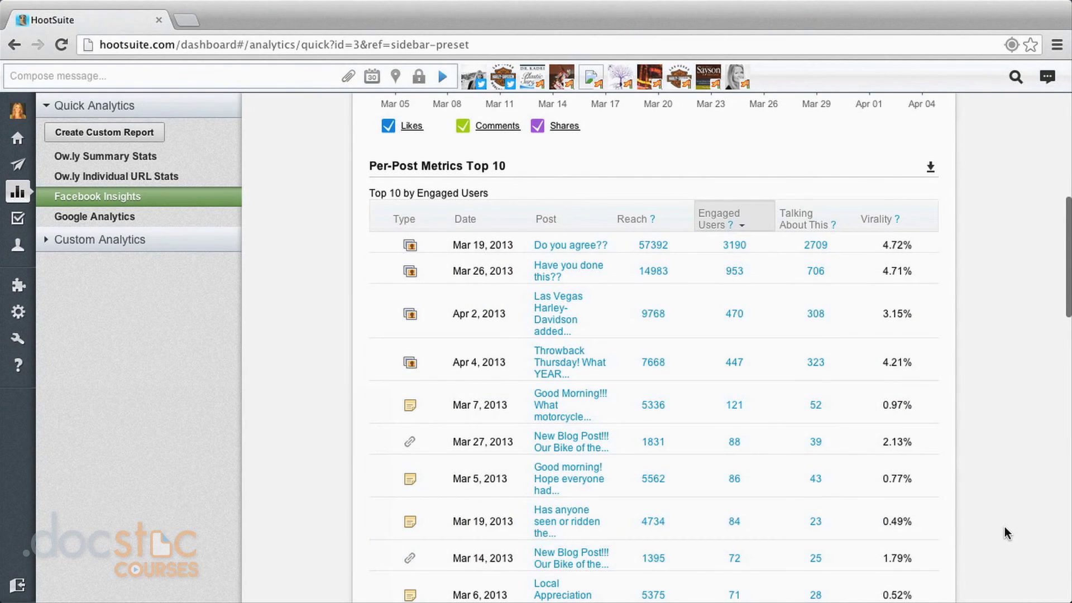
scroll(1004, 527, down, 3)
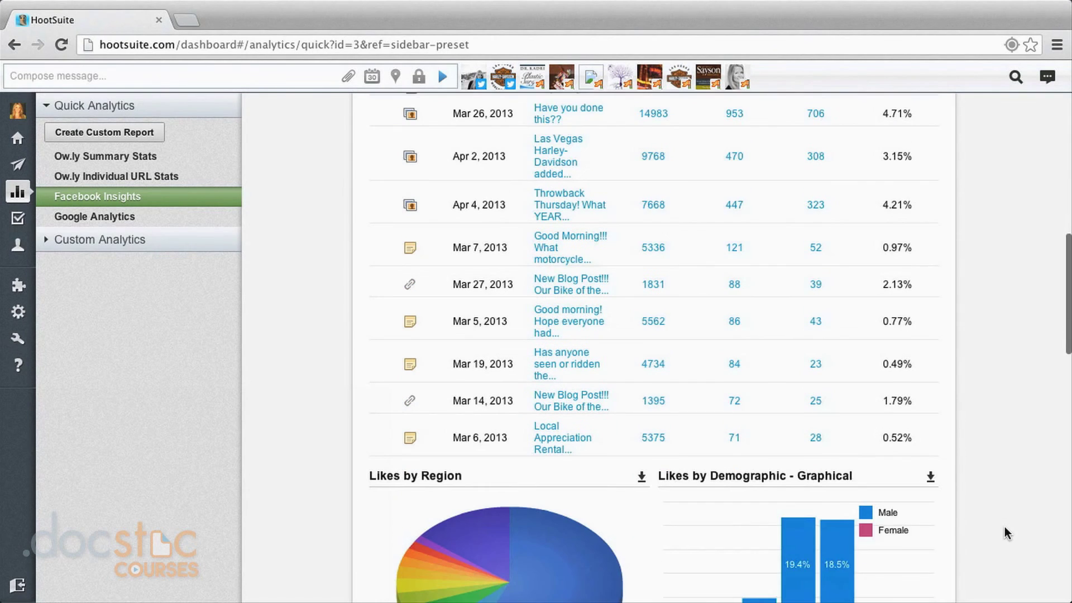
scroll(1004, 527, down, 6)
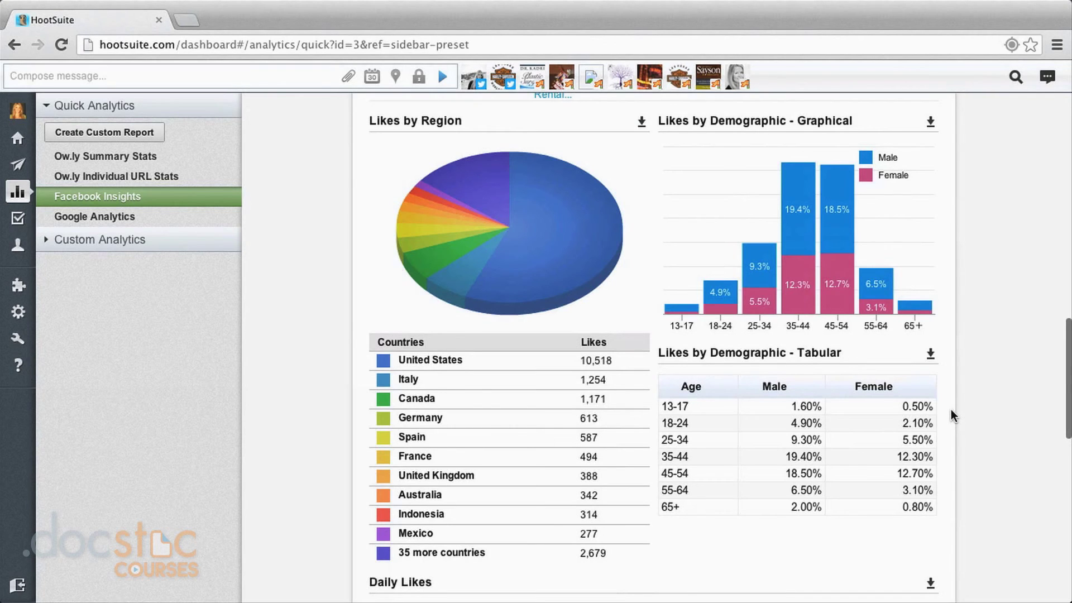
scroll(1017, 435, down, 6)
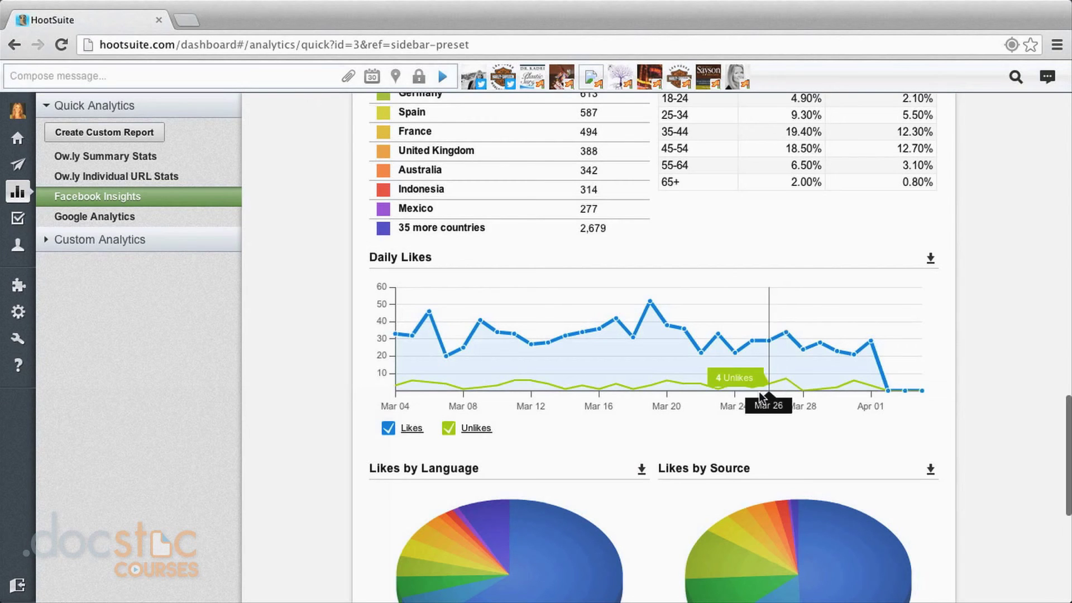
click(449, 429)
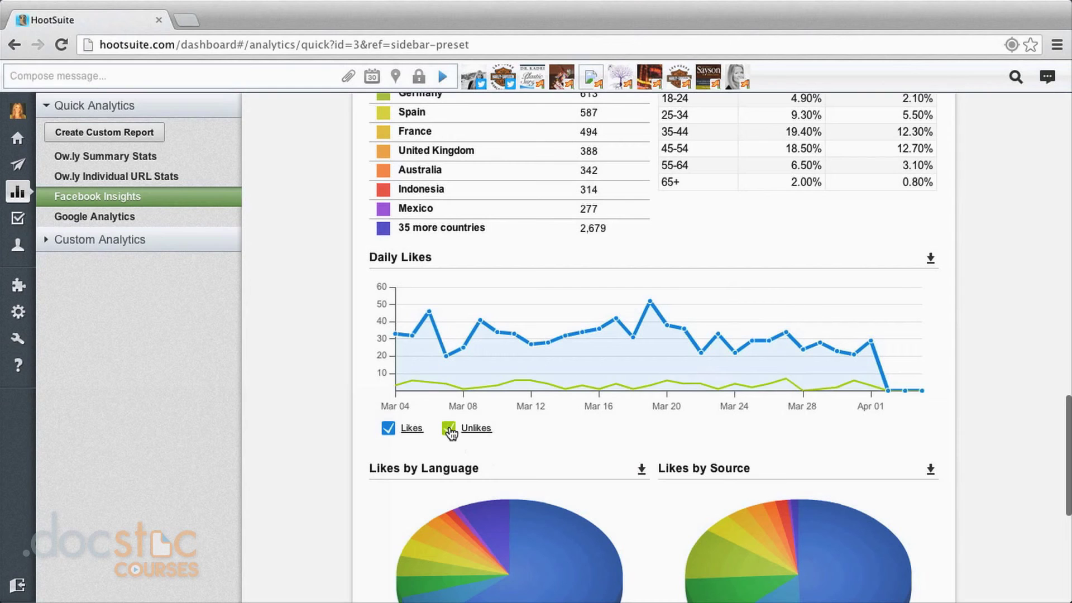
click(449, 429)
click(389, 429)
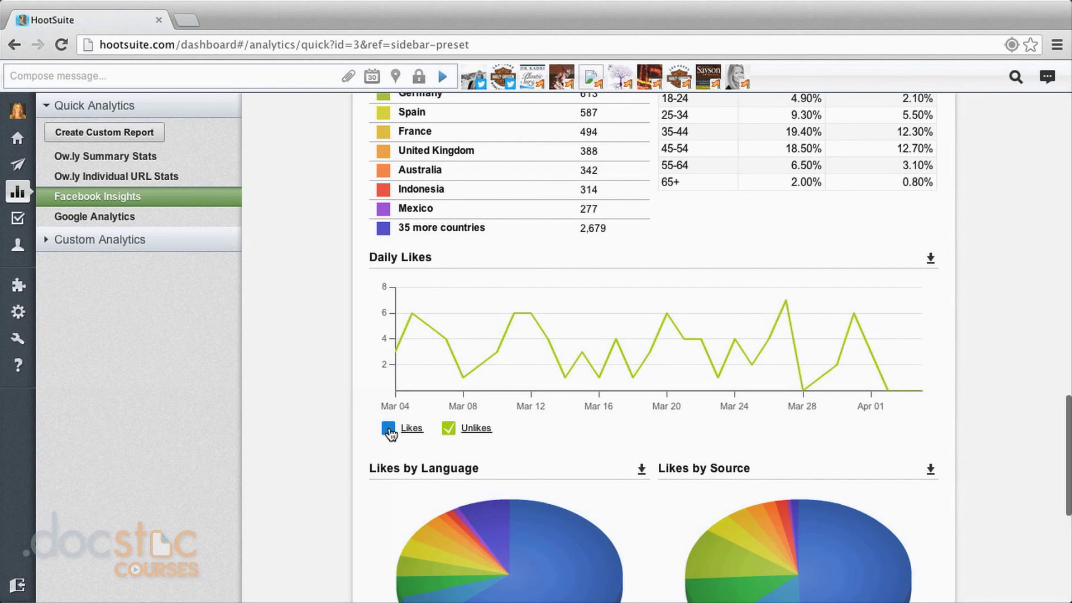
click(388, 429)
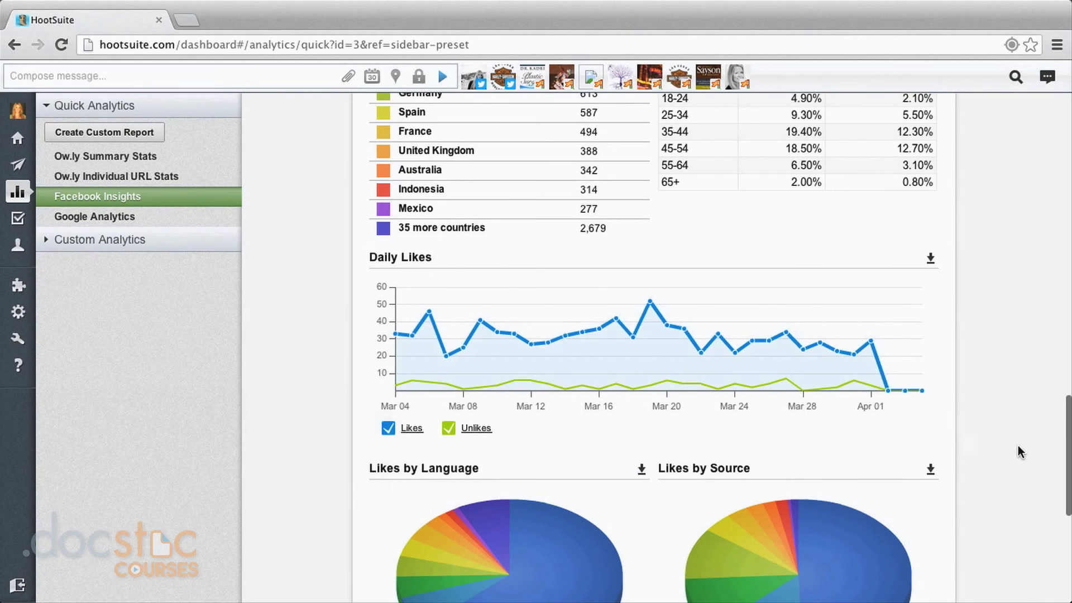
scroll(1010, 453, down, 5)
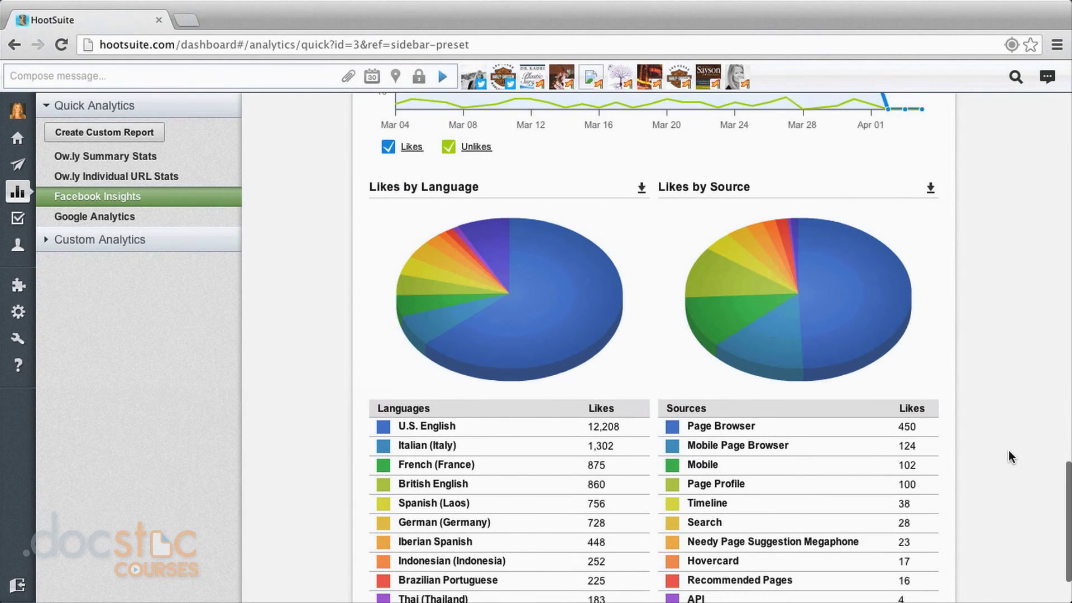
scroll(1009, 457, down, 1)
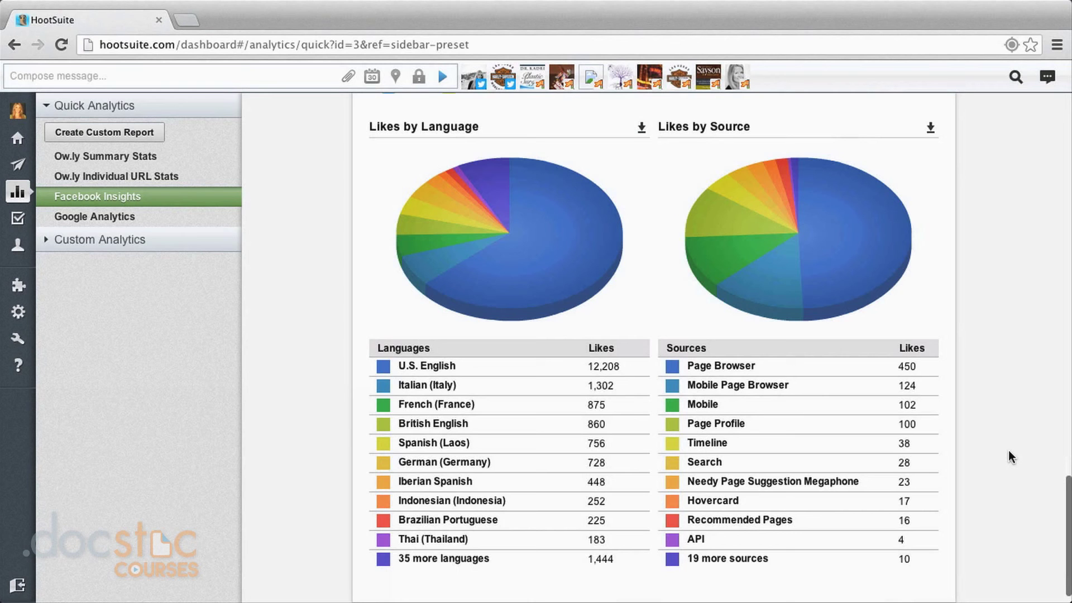
scroll(1008, 457, down, 1)
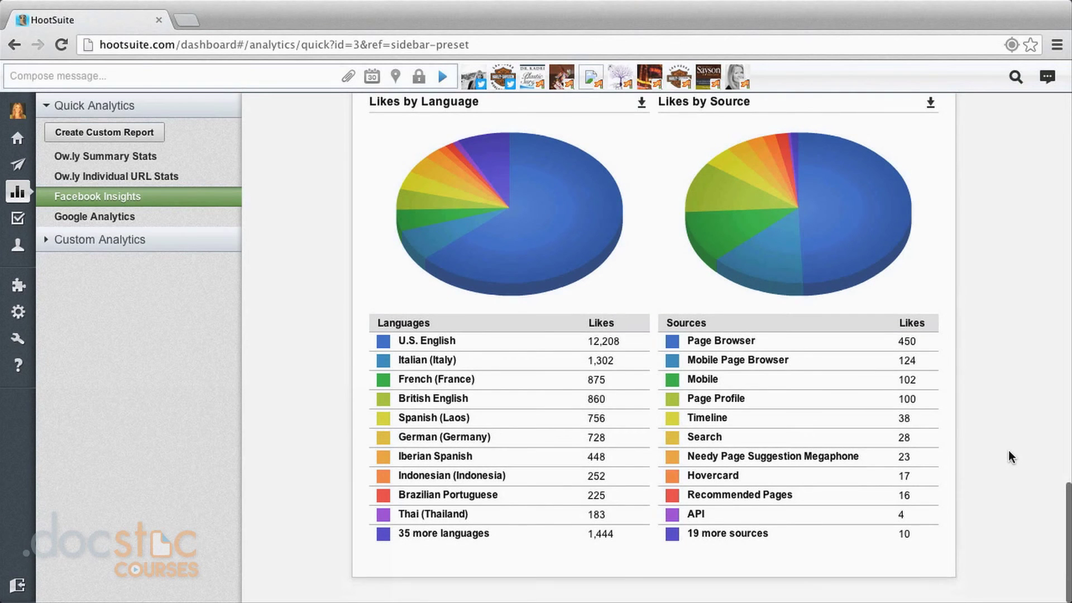
scroll(1009, 452, up, 15)
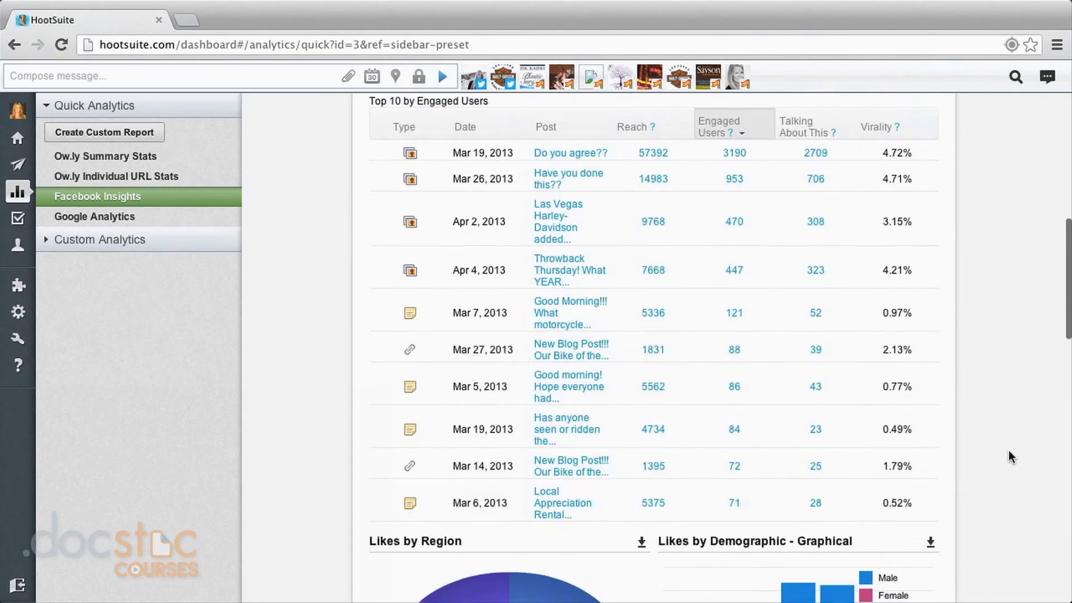
scroll(1008, 456, up, 10)
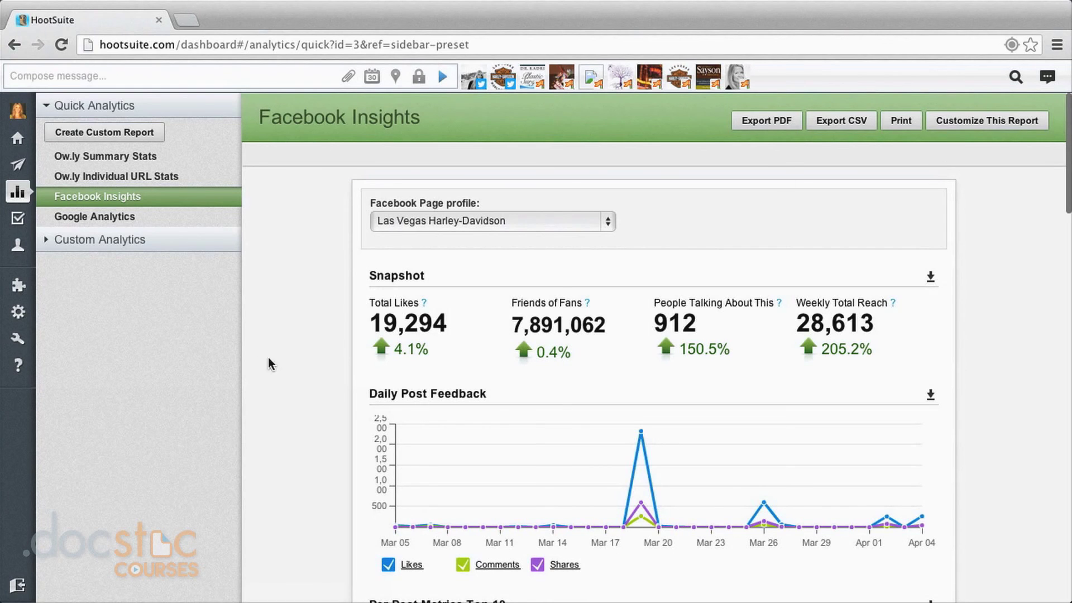
click(76, 224)
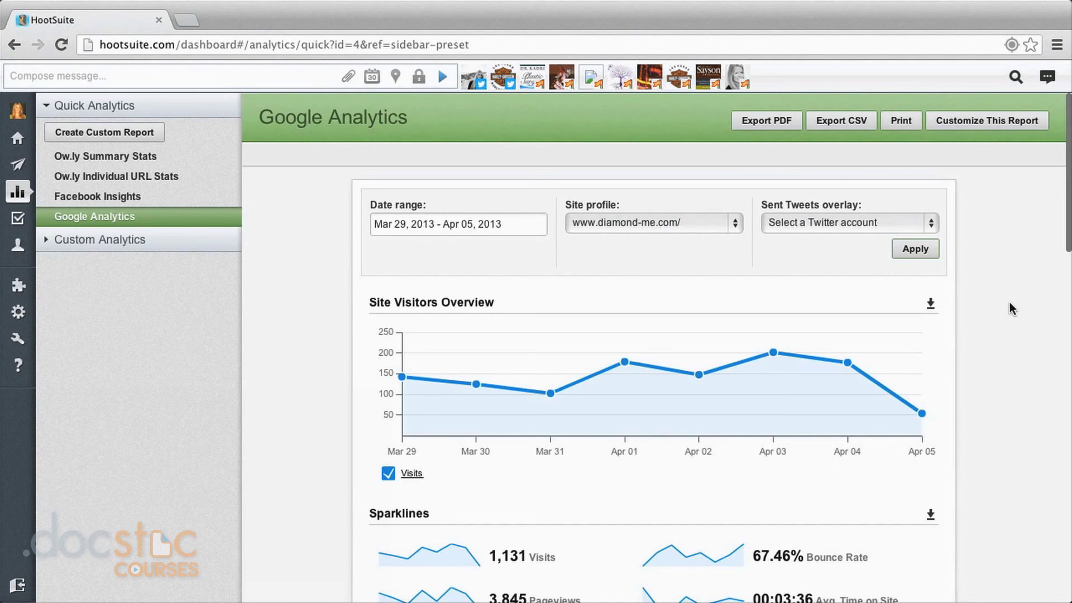
Set the Google Analytics report to Last 14 days, Mar 22 – Apr 5, 2013.
click(423, 223)
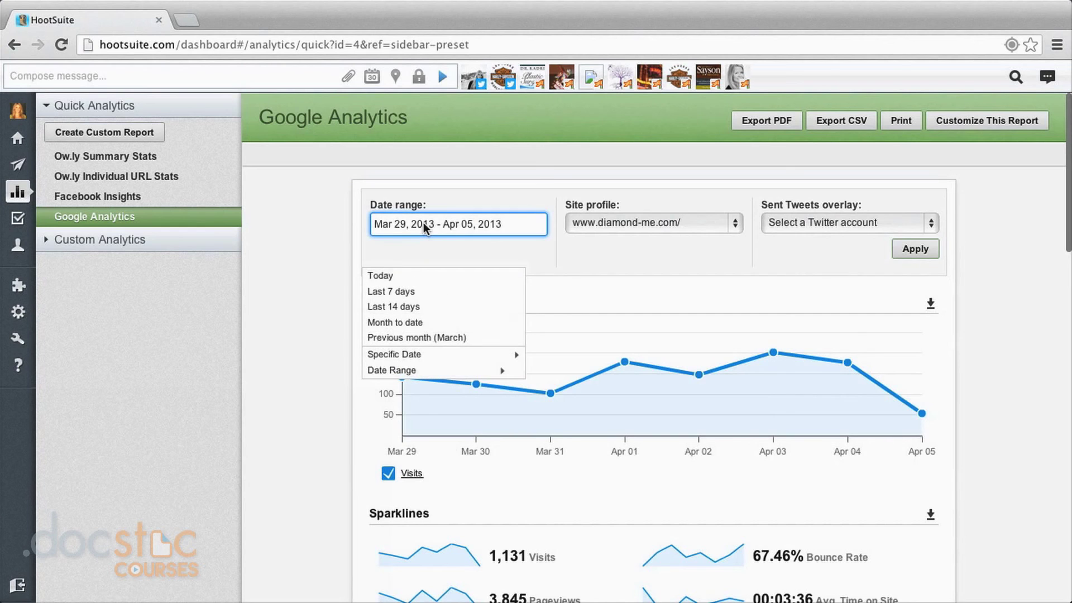
click(419, 307)
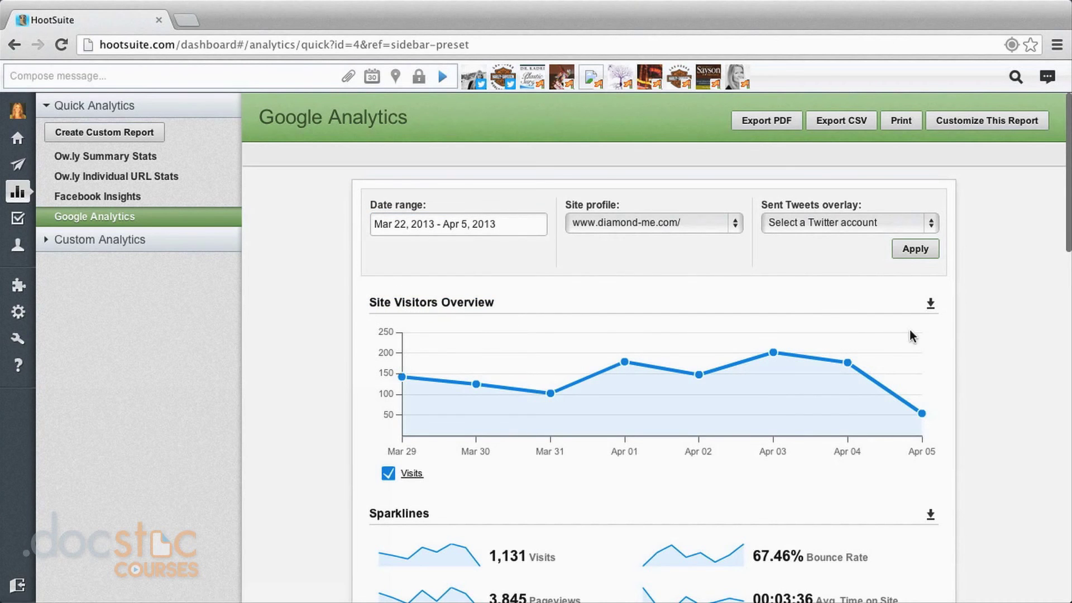
click(916, 249)
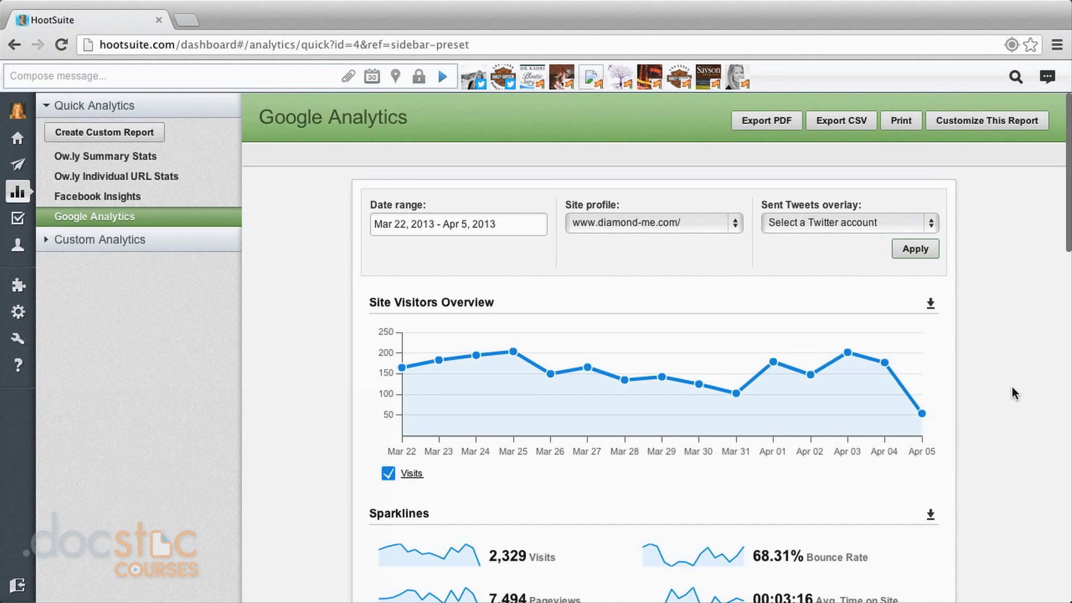
scroll(1015, 394, down, 3)
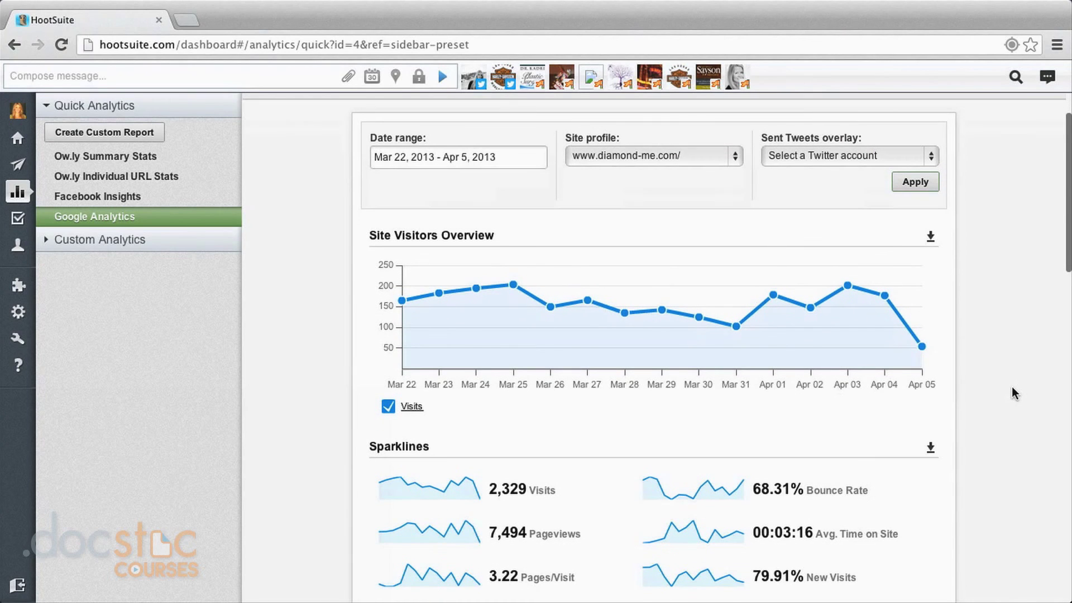
mouse_move(852, 295)
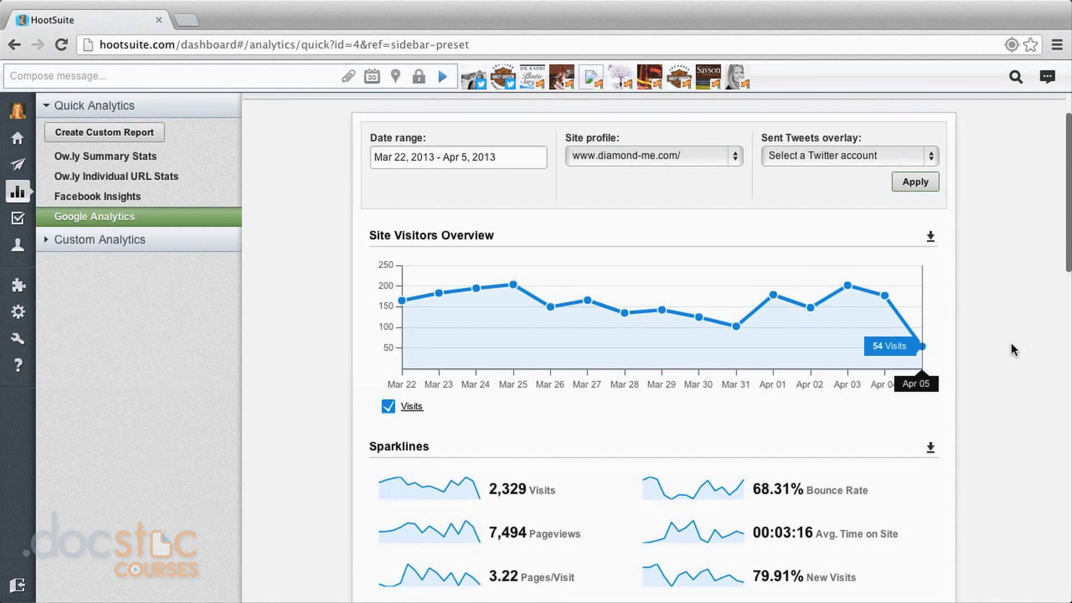
scroll(1015, 350, down, 10)
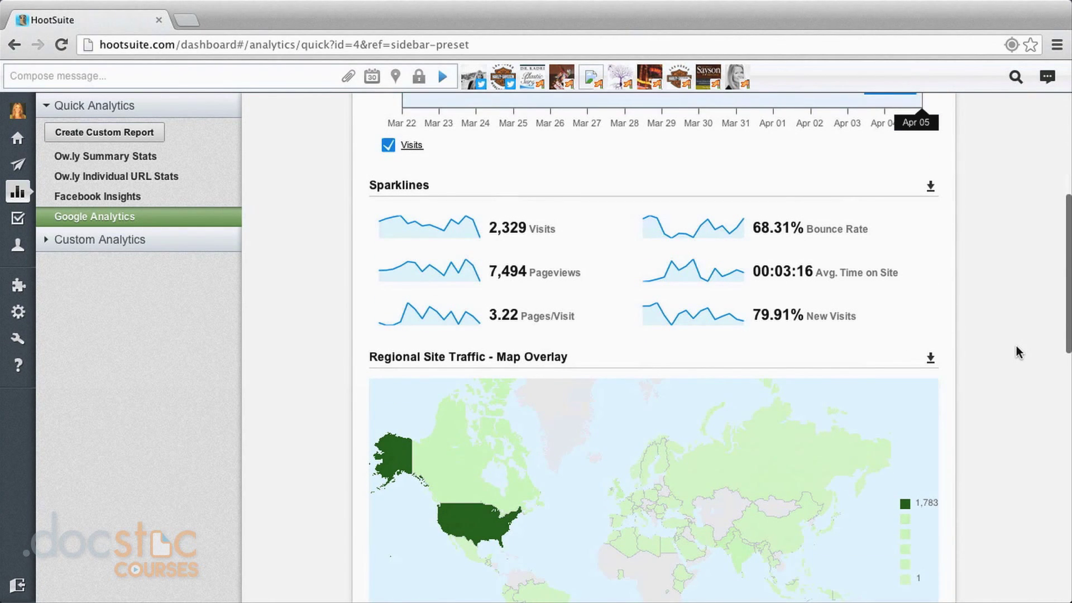
scroll(1019, 352, down, 6)
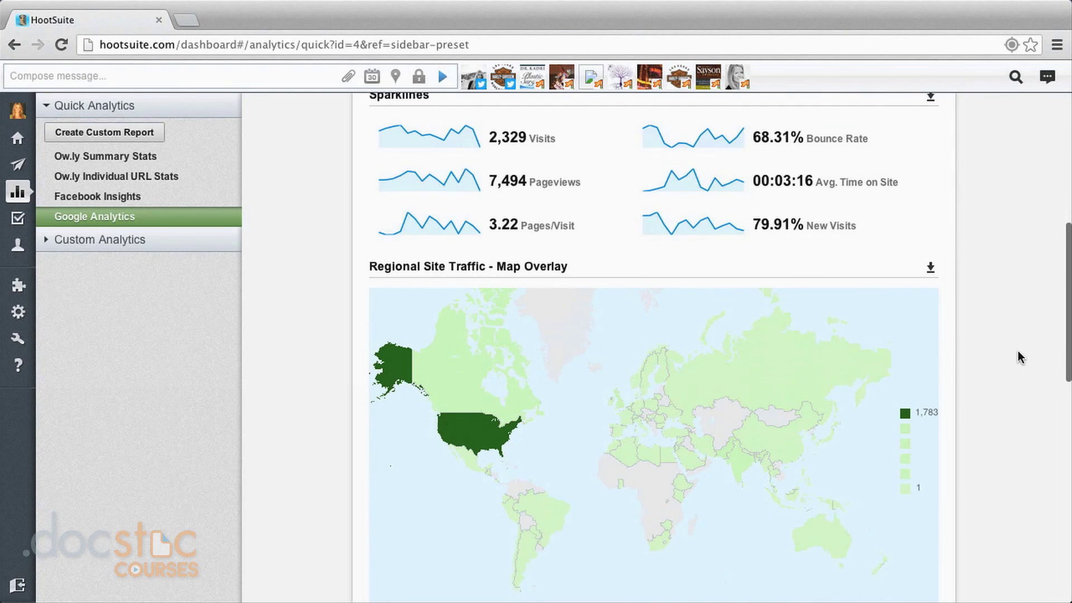
scroll(1018, 351, down, 13)
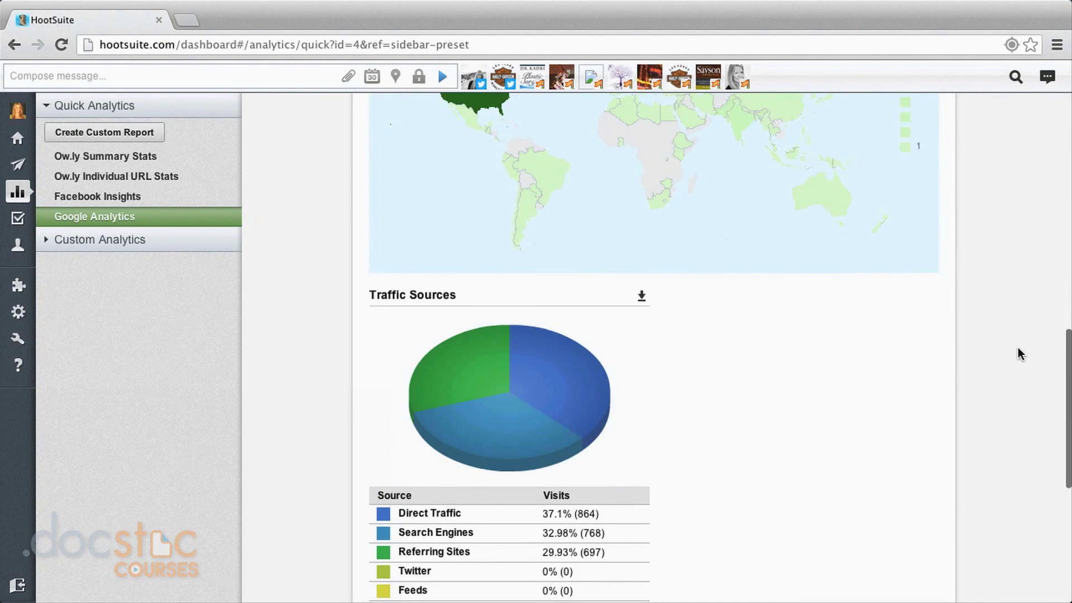
scroll(1020, 353, down, 9)
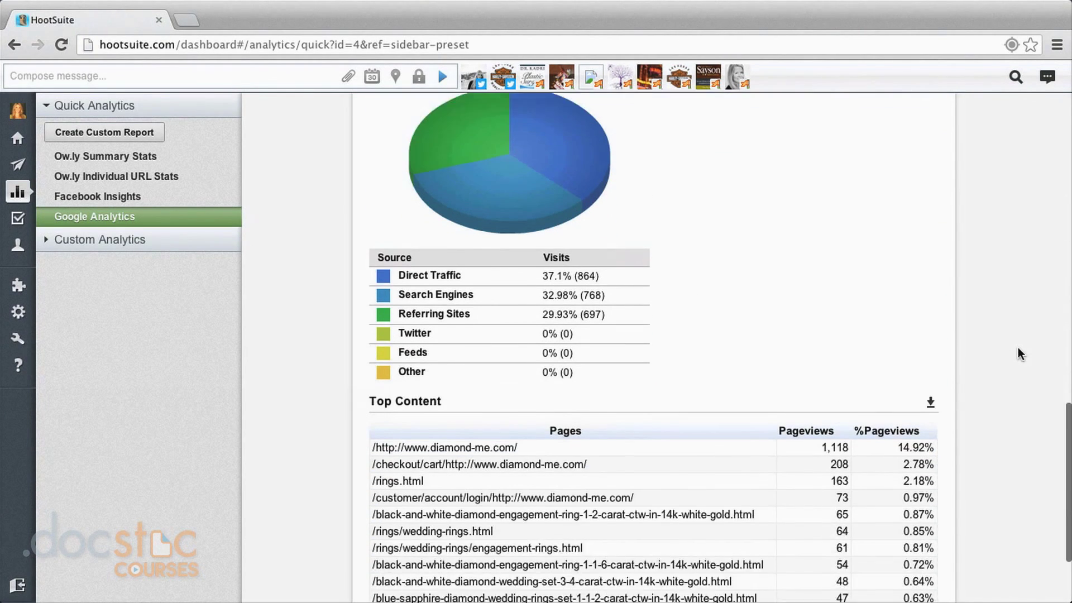
scroll(1017, 354, down, 3)
scroll(1018, 349, down, 2)
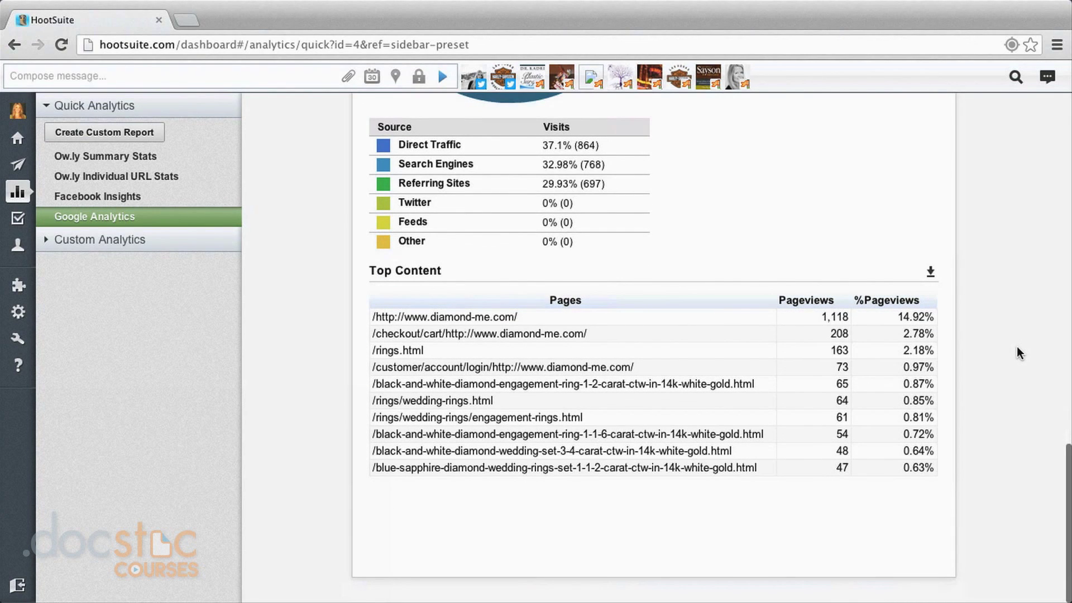
scroll(1027, 368, up, 15)
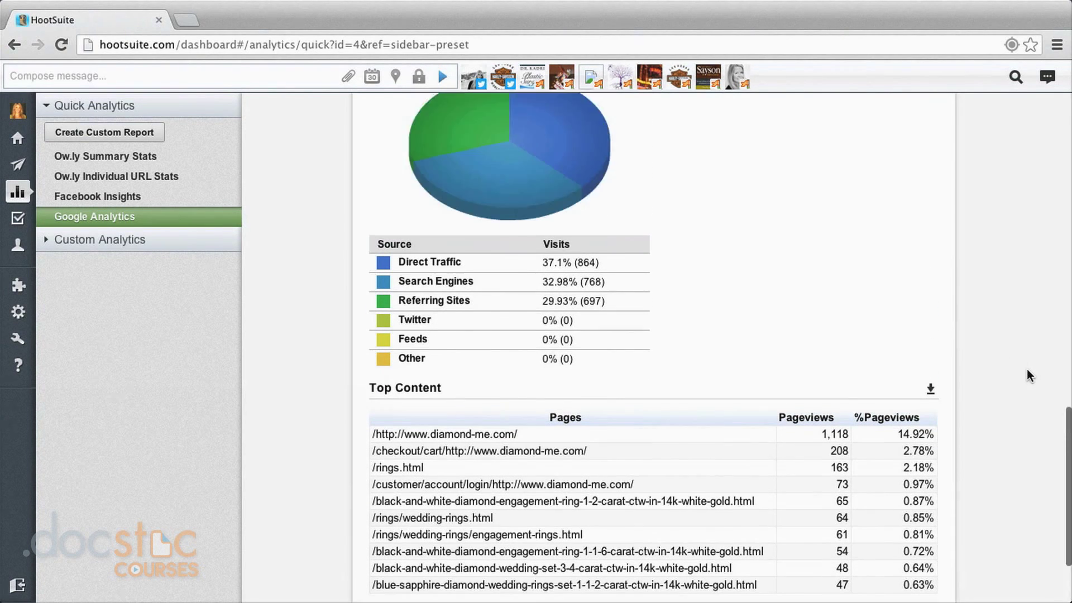
scroll(1030, 369, up, 3)
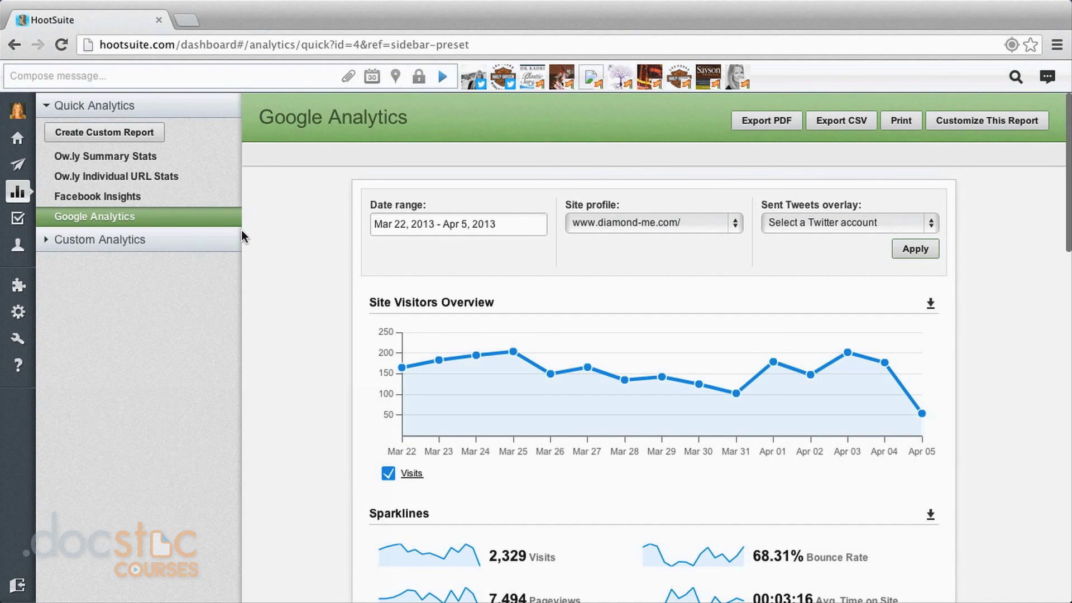
From Custom Analytics, create a new report and choose to start it from scratch.
click(141, 246)
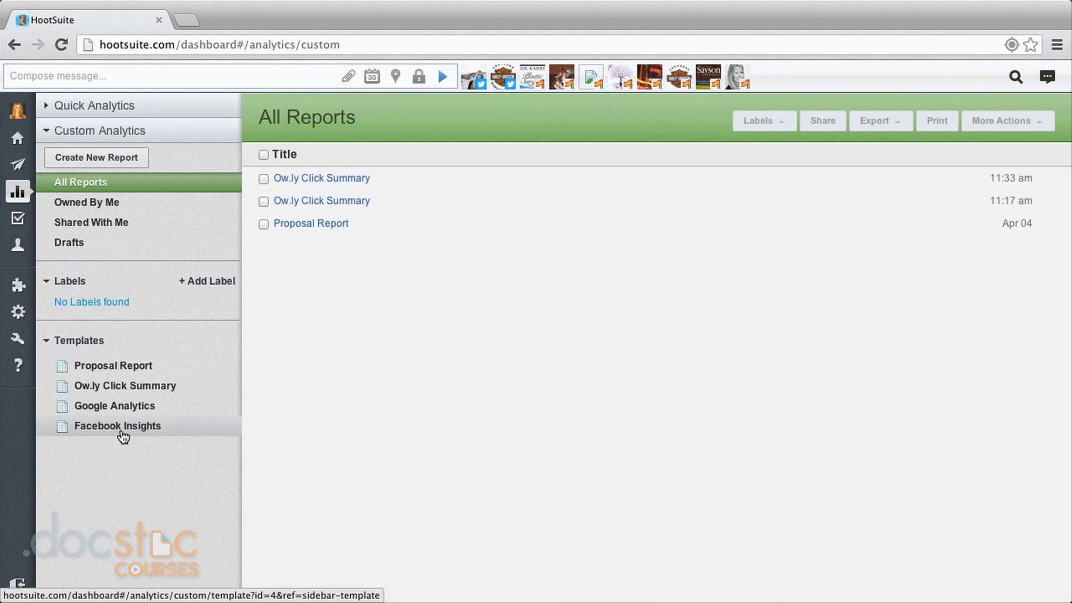
click(131, 159)
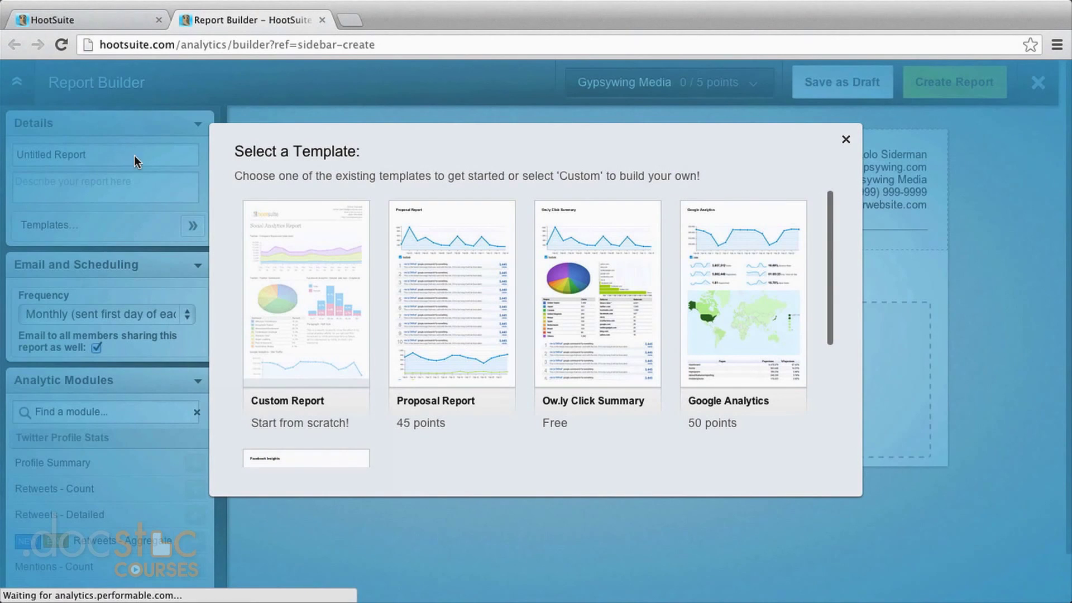
click(328, 360)
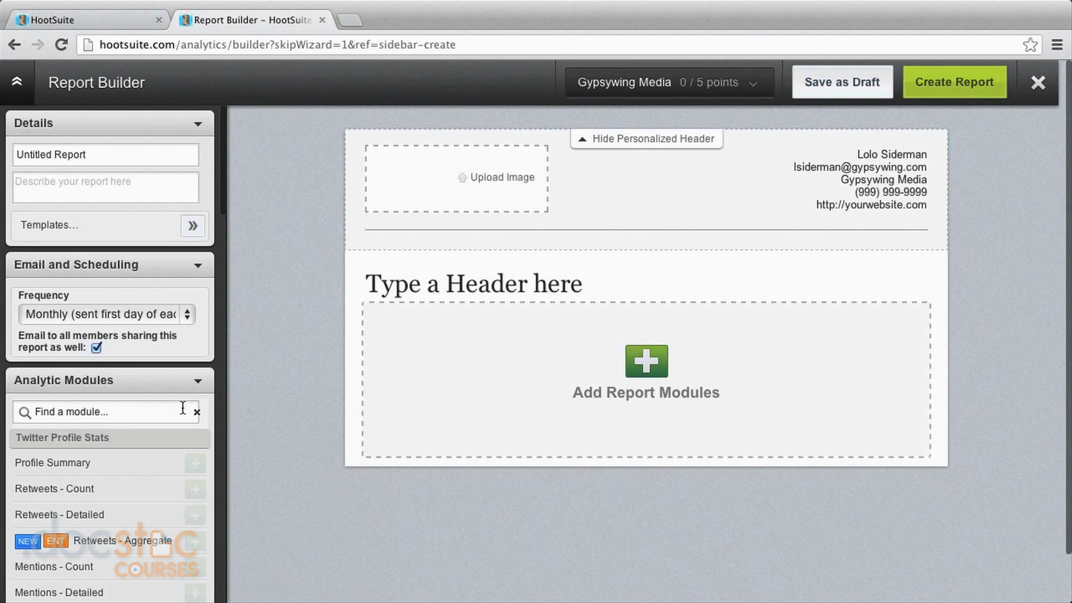
Browse the Analytic Modules list in the blank Untitled Report.
scroll(183, 409, down, 2)
mouse_move(182, 432)
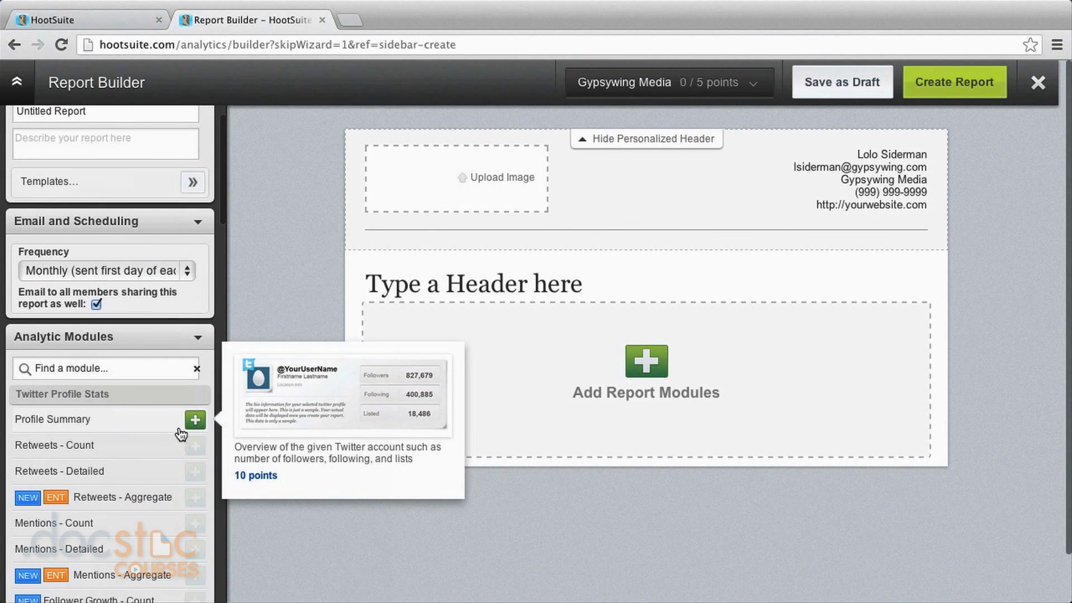
mouse_move(177, 481)
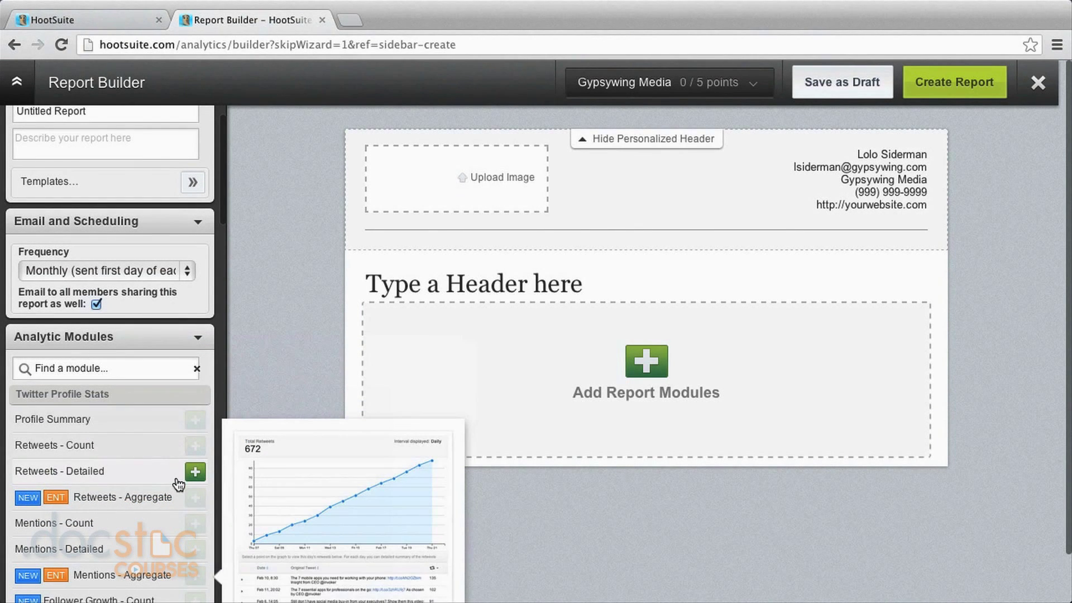
scroll(178, 482, down, 1)
mouse_move(193, 509)
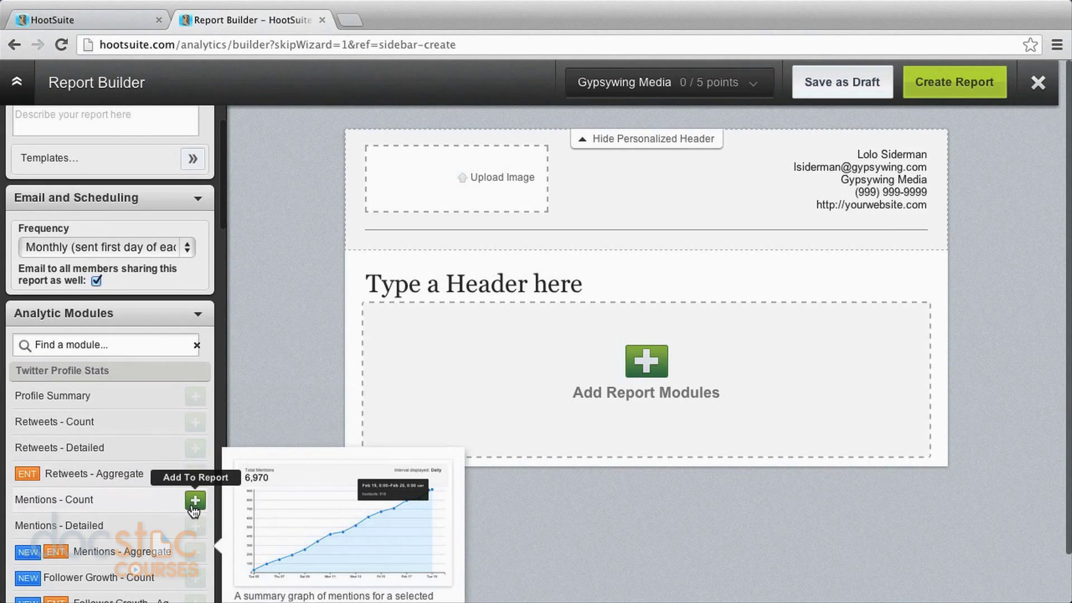
mouse_move(196, 395)
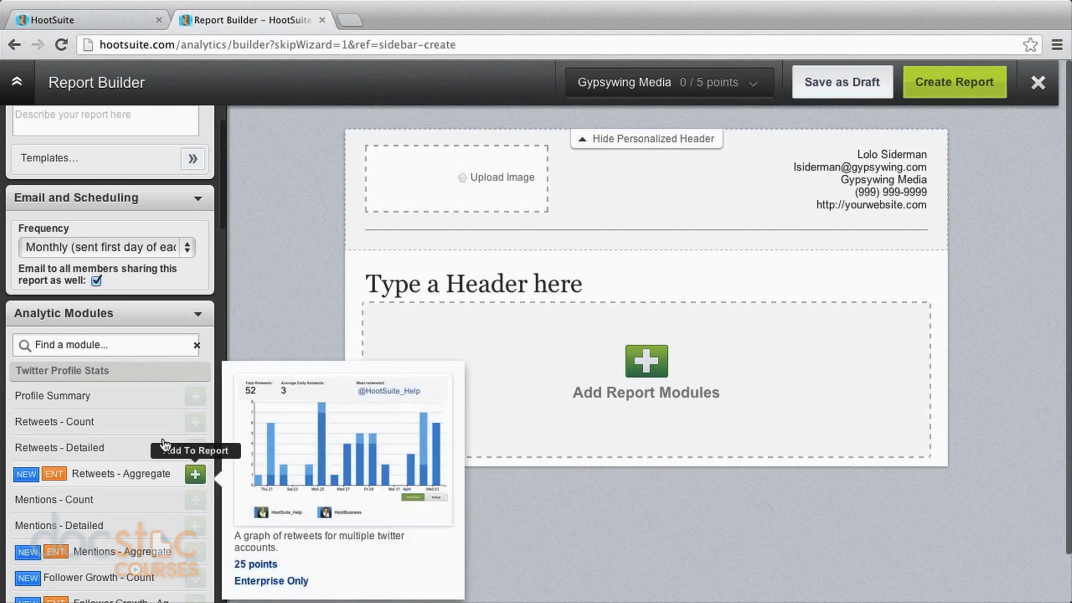
Keep the report's email frequency at Monthly.
click(129, 247)
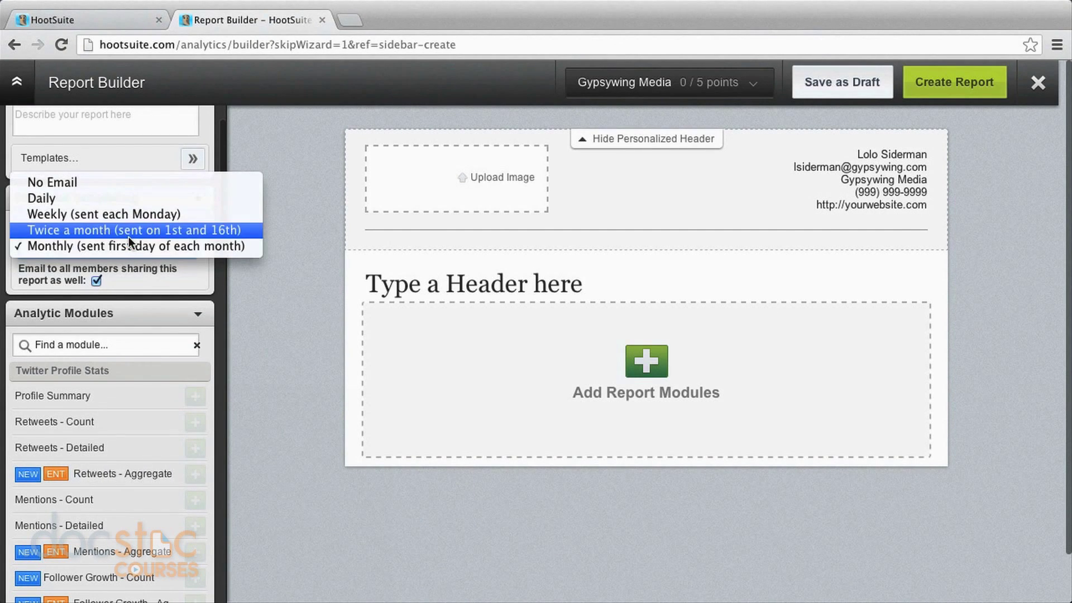
click(282, 326)
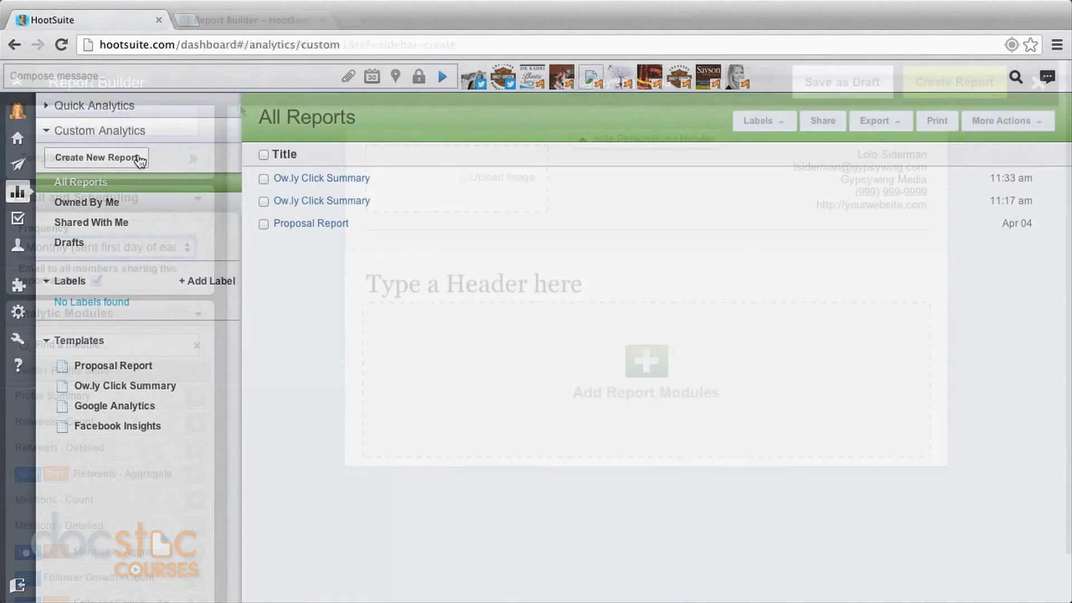
Expand Quick Analytics to load Ow.ly Summary Stats for Mar 29 – Apr 05, 2013.
click(55, 114)
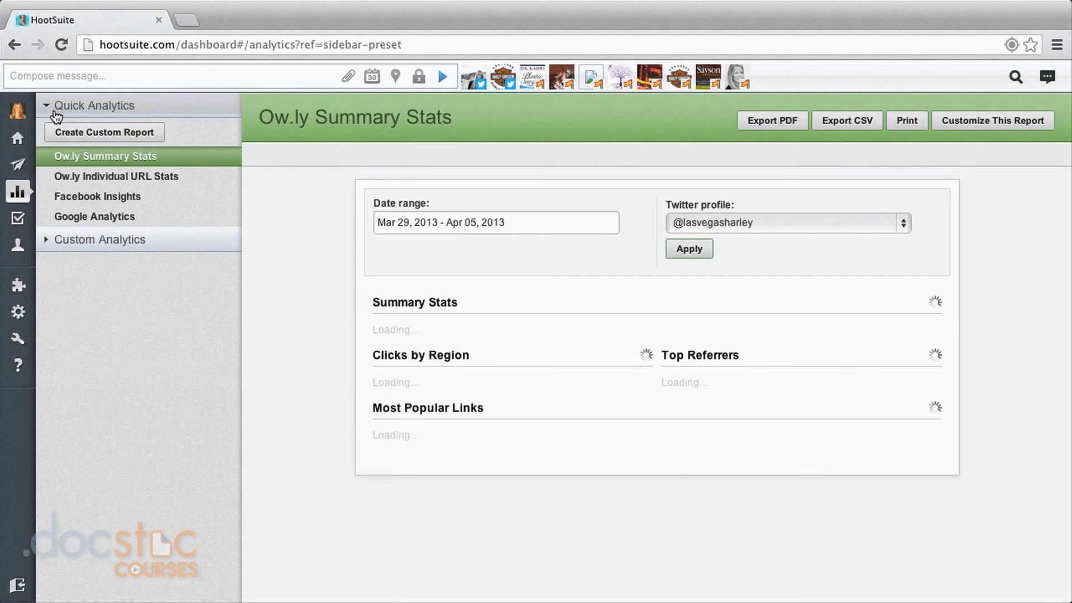